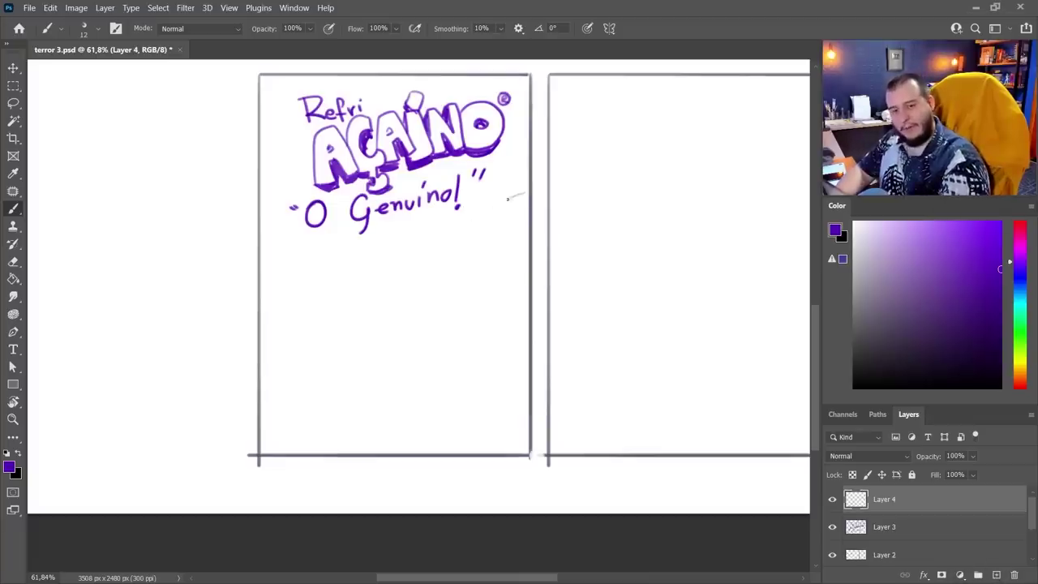
pyautogui.moveTo(509, 200); pyautogui.dragTo(445, 240)
pyautogui.hotkey('ctrl', 'z')
pyautogui.hotkey('ctrl', 'z')
# Sketch a tilted bottle neck with lengthwise ribs, entering from the first panel's right edge beneath the slogan
pyautogui.moveTo(529, 174)
pyautogui.mouseDown()
pyautogui.moveTo(444, 228)
pyautogui.moveTo(461, 255)
pyautogui.moveTo(528, 248)
pyautogui.mouseUp()
pyautogui.moveTo(438, 260); pyautogui.dragTo(529, 253)
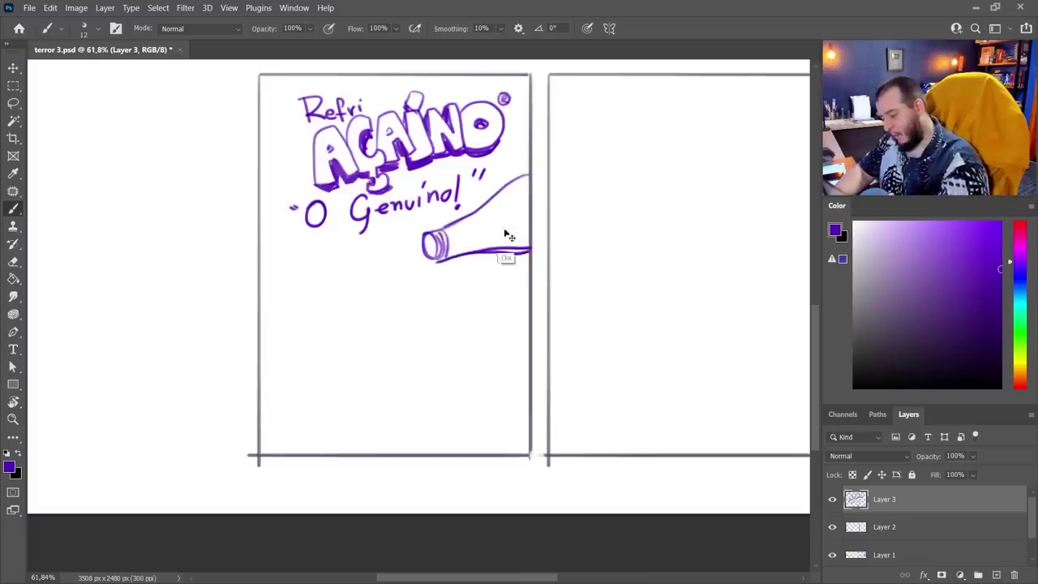
pyautogui.moveTo(448, 237)
pyautogui.mouseDown()
pyautogui.moveTo(529, 227)
pyautogui.moveTo(528, 237)
pyautogui.mouseUp()
pyautogui.moveTo(508, 199); pyautogui.dragTo(525, 267)
pyautogui.hotkey('ctrl', 'z')
pyautogui.hotkey('ctrl', 'z')
# Lasso the bottle sketch, cut it to its own layer and move it down and left inside the panel
pyautogui.press('k')
pyautogui.press('l')
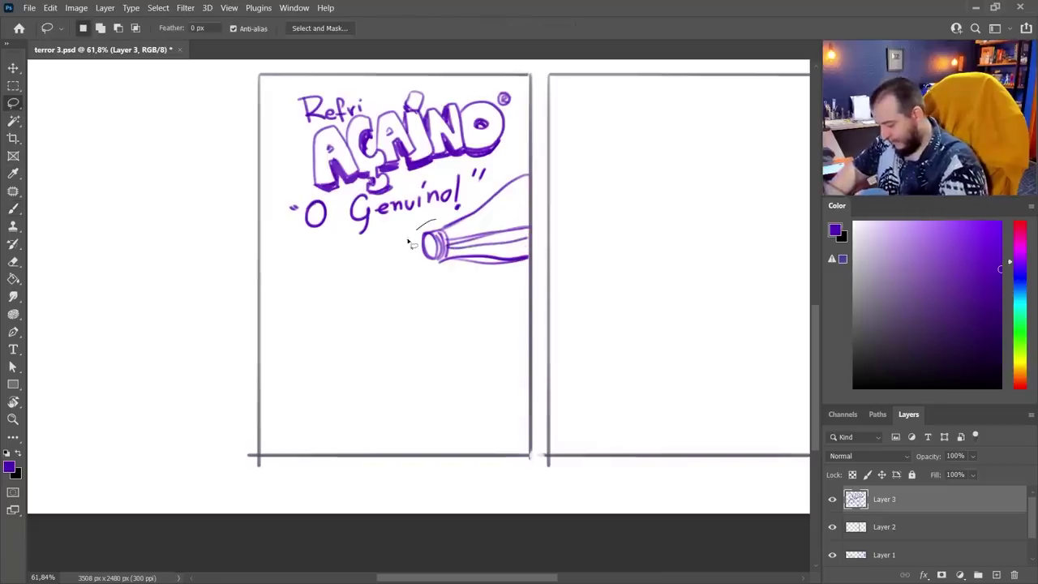
pyautogui.moveTo(410, 244)
pyautogui.mouseDown()
pyautogui.moveTo(568, 242)
pyautogui.moveTo(513, 172)
pyautogui.moveTo(435, 235)
pyautogui.mouseUp()
pyautogui.press('v')
pyautogui.hotkey('ctrl', 'shift', 'j')
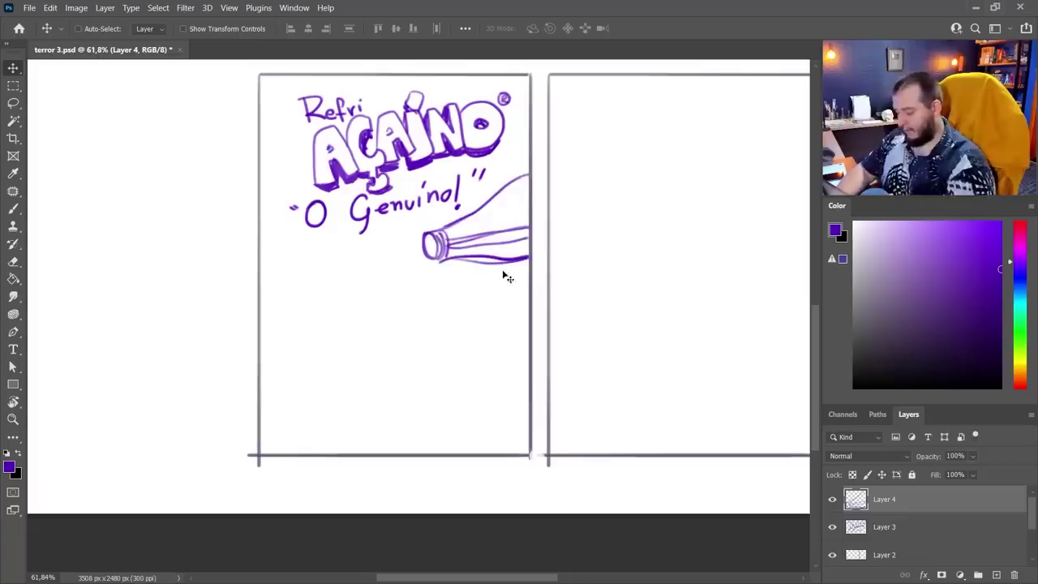
pyautogui.moveTo(503, 276); pyautogui.dragTo(467, 320)
# Extend the bottle with a curved shoulder and a scribbled label running to the panel's right border
pyautogui.press('b')
pyautogui.moveTo(467, 233)
pyautogui.mouseDown()
pyautogui.moveTo(534, 297)
pyautogui.moveTo(527, 280)
pyautogui.mouseUp()
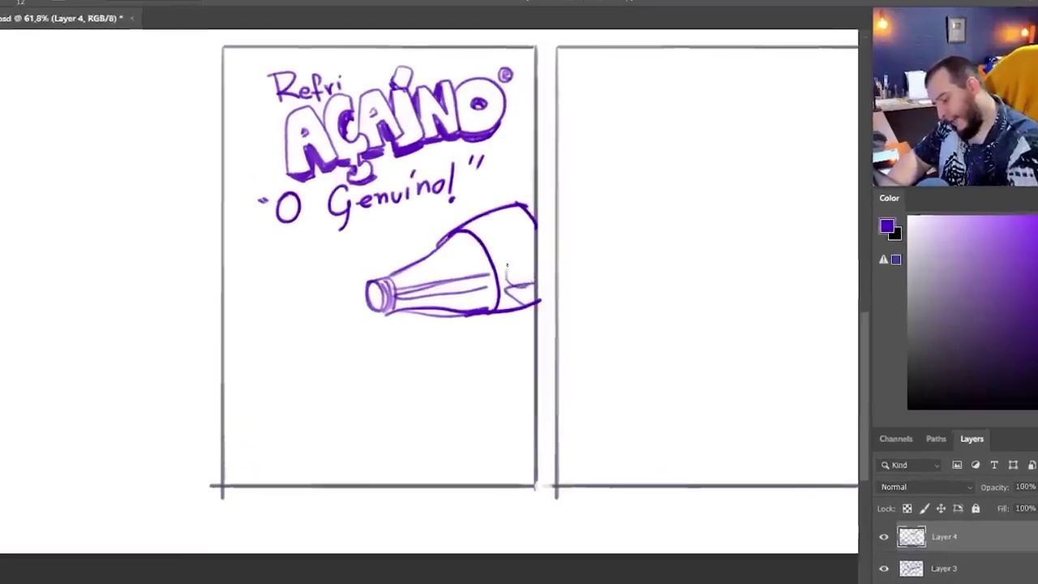
pyautogui.moveTo(532, 240)
pyautogui.mouseDown()
pyautogui.moveTo(524, 249)
pyautogui.moveTo(545, 268)
pyautogui.moveTo(532, 292)
pyautogui.mouseUp()
# Reposition the bottle higher and further right so its label end overlaps the panel's right border
pyautogui.press('v')
pyautogui.moveTo(375, 372); pyautogui.dragTo(428, 327)
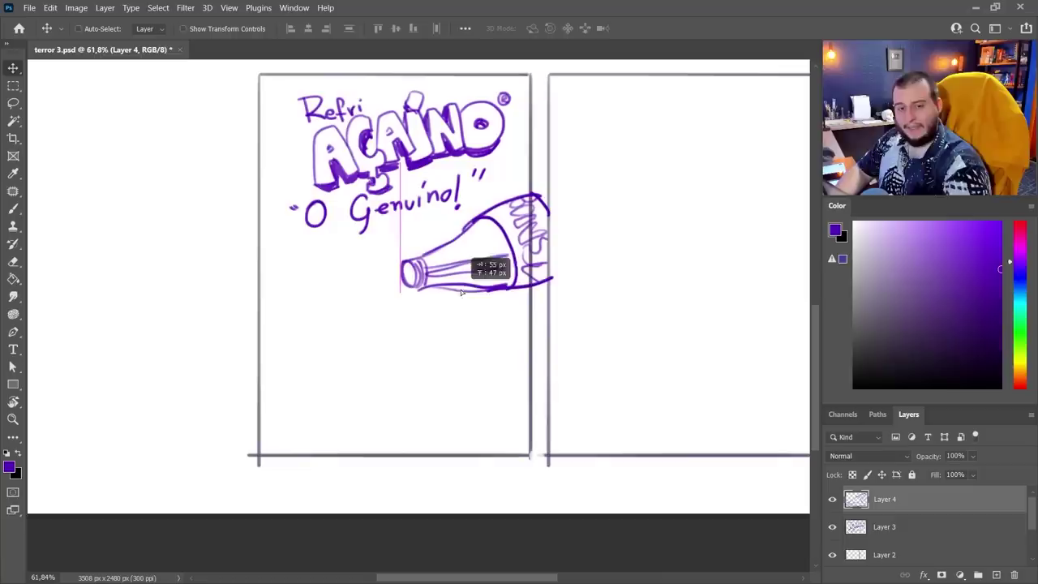
pyautogui.moveTo(461, 292); pyautogui.dragTo(461, 288)
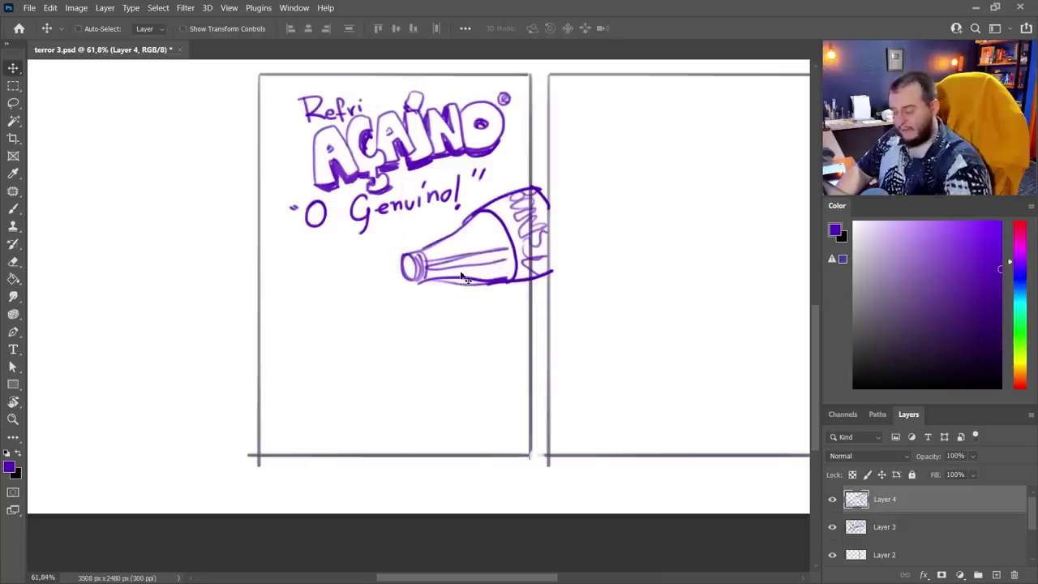
# Sketch the liquid pouring from the bottle's mouth into a drinking glass at the bottom of the panel
pyautogui.press('b')
pyautogui.moveTo(405, 261)
pyautogui.mouseDown()
pyautogui.moveTo(388, 315)
pyautogui.moveTo(406, 328)
pyautogui.moveTo(396, 298)
pyautogui.moveTo(400, 337)
pyautogui.mouseUp()
pyautogui.hotkey('ctrl', 'z')
pyautogui.hotkey('ctrl', 'z')
pyautogui.moveTo(396, 297)
pyautogui.mouseDown()
pyautogui.moveTo(374, 345)
pyautogui.moveTo(349, 342)
pyautogui.moveTo(436, 362)
pyautogui.moveTo(409, 442)
pyautogui.mouseUp()
# Draw a pointed starburst outline on both sides of the glass and reinforce the glass's left side
pyautogui.moveTo(295, 237); pyautogui.dragTo(384, 236)
pyautogui.moveTo(314, 271); pyautogui.dragTo(308, 397)
pyautogui.moveTo(325, 359); pyautogui.dragTo(310, 451)
pyautogui.moveTo(468, 288); pyautogui.dragTo(536, 320)
pyautogui.moveTo(531, 324)
pyautogui.mouseDown()
pyautogui.moveTo(468, 373)
pyautogui.moveTo(464, 431)
pyautogui.mouseUp()
# Draw ice cubes inside the glass, thicken its walls and add a straw sticking out of the rim
pyautogui.moveTo(357, 359)
pyautogui.mouseDown()
pyautogui.moveTo(345, 406)
pyautogui.moveTo(381, 394)
pyautogui.mouseUp()
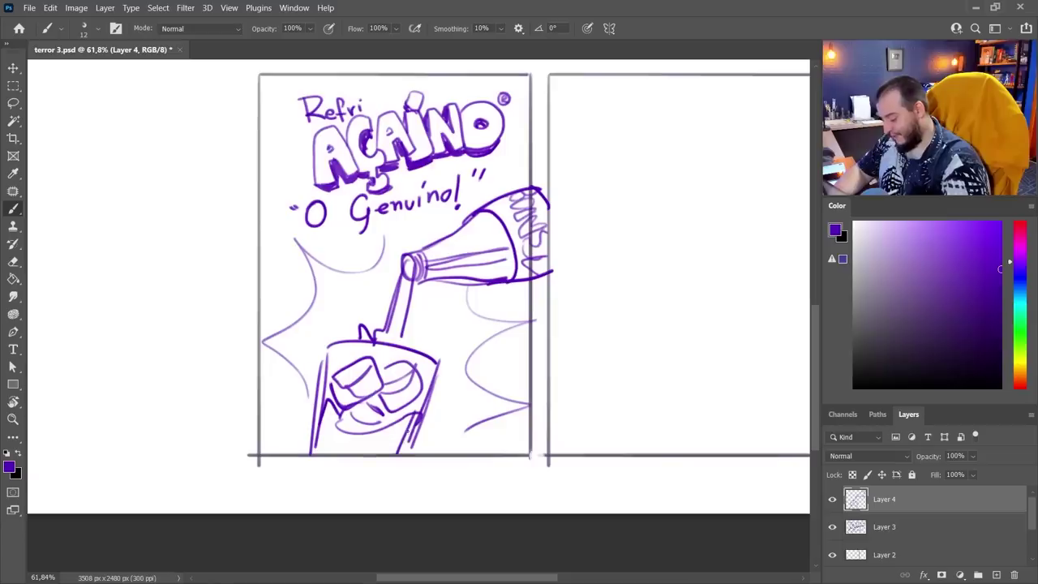
pyautogui.moveTo(329, 413); pyautogui.dragTo(319, 454)
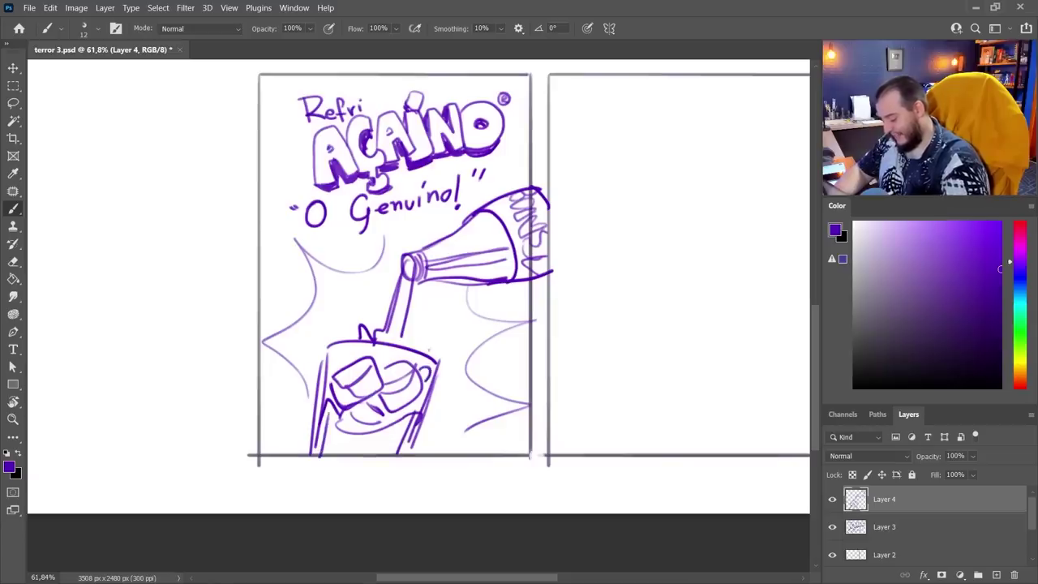
pyautogui.moveTo(429, 359)
pyautogui.mouseDown()
pyautogui.moveTo(459, 320)
pyautogui.moveTo(438, 363)
pyautogui.mouseUp()
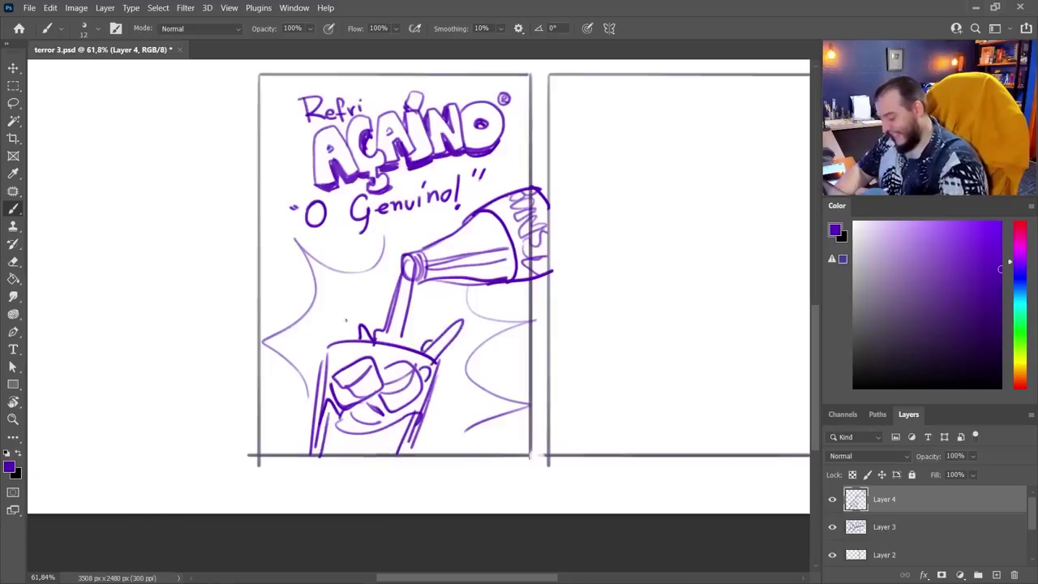
# Shift the bottle and glass sketch slightly left within the panel and add small droplets above the glass
pyautogui.press('v')
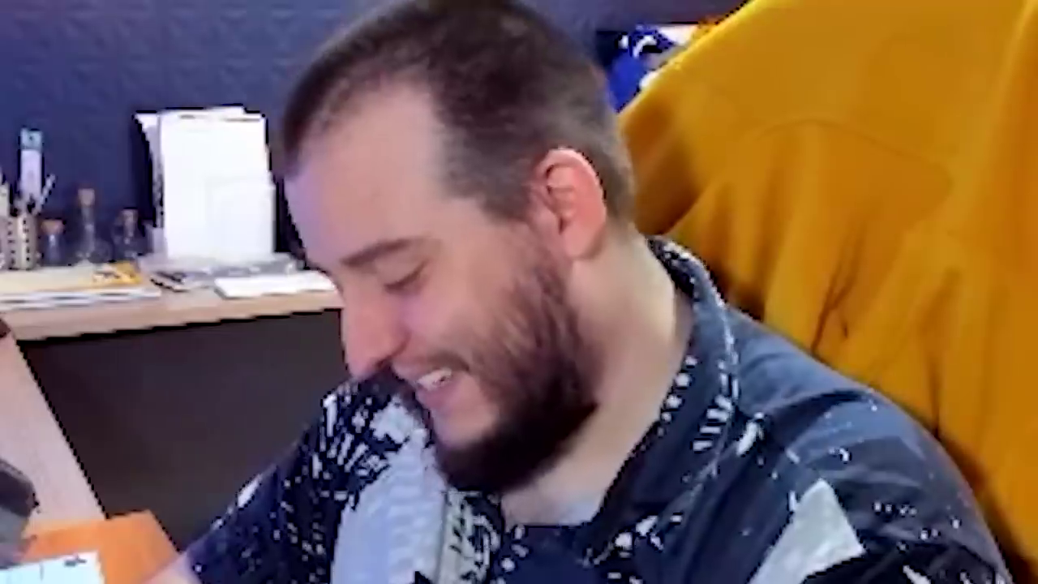
pyautogui.moveTo(493, 445); pyautogui.dragTo(459, 445)
pyautogui.press('b')
pyautogui.press('v')
pyautogui.moveTo(456, 390); pyautogui.dragTo(424, 389)
pyautogui.hotkey('ctrl', 'z')
# Add a new layer and sketch a bottle-shaped mascot body to the right of the glass
pyautogui.click(998, 575)
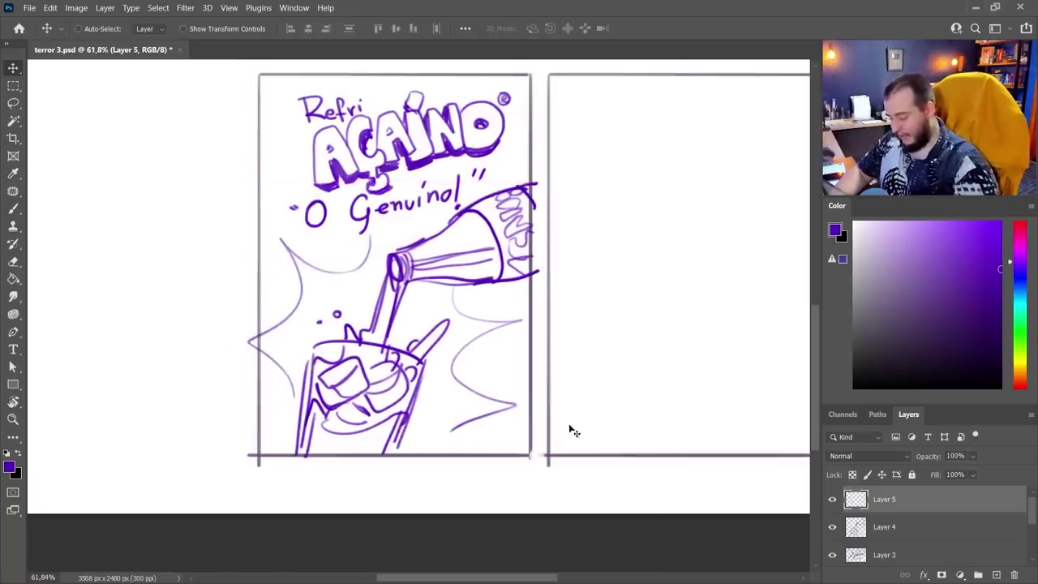
pyautogui.press('b')
pyautogui.moveTo(475, 359)
pyautogui.mouseDown()
pyautogui.moveTo(496, 326)
pyautogui.moveTo(512, 340)
pyautogui.moveTo(495, 404)
pyautogui.mouseUp()
pyautogui.moveTo(478, 347); pyautogui.dragTo(459, 409)
pyautogui.press('e')
pyautogui.moveTo(481, 366); pyautogui.dragTo(468, 401)
pyautogui.press('b')
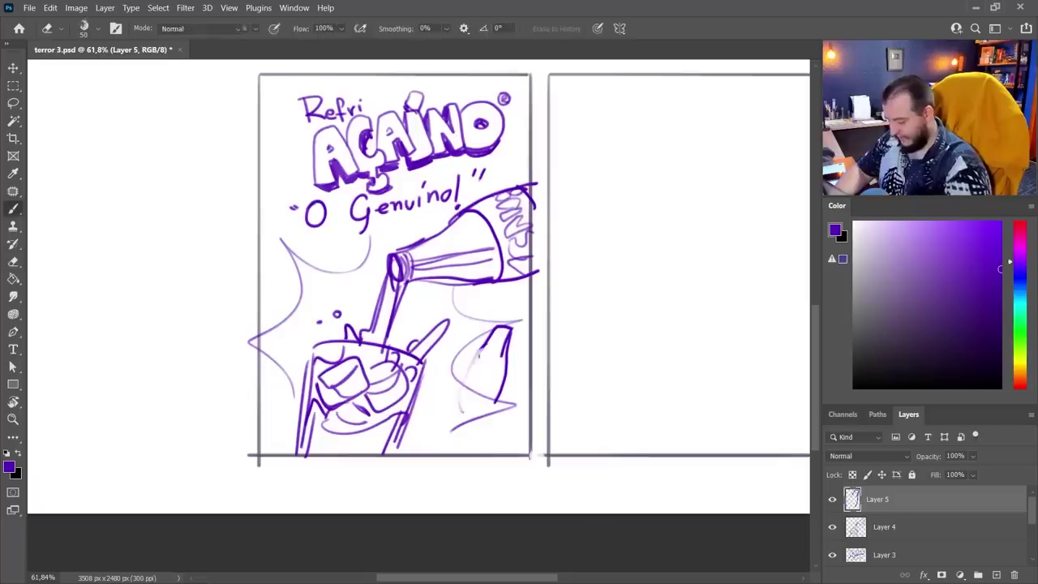
pyautogui.moveTo(496, 323)
pyautogui.mouseDown()
pyautogui.moveTo(454, 405)
pyautogui.moveTo(507, 404)
pyautogui.moveTo(470, 448)
pyautogui.moveTo(503, 455)
pyautogui.moveTo(493, 402)
pyautogui.mouseUp()
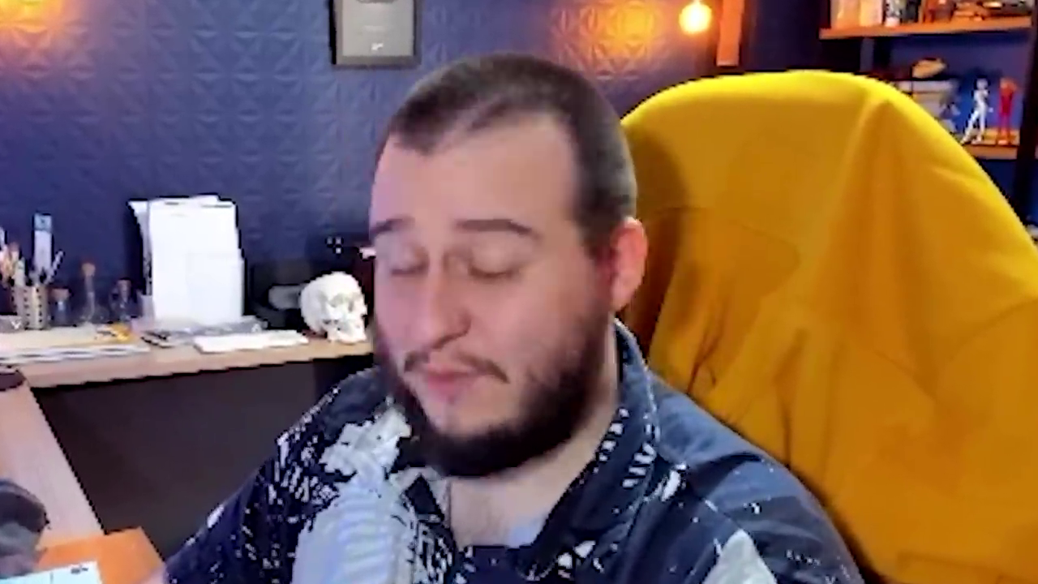
# Draw the mascot's raised arm reaching for the straw, its legs and shoes, a brimmed cap and the first facial lines
pyautogui.moveTo(441, 329)
pyautogui.mouseDown()
pyautogui.moveTo(459, 318)
pyautogui.moveTo(436, 318)
pyautogui.mouseUp()
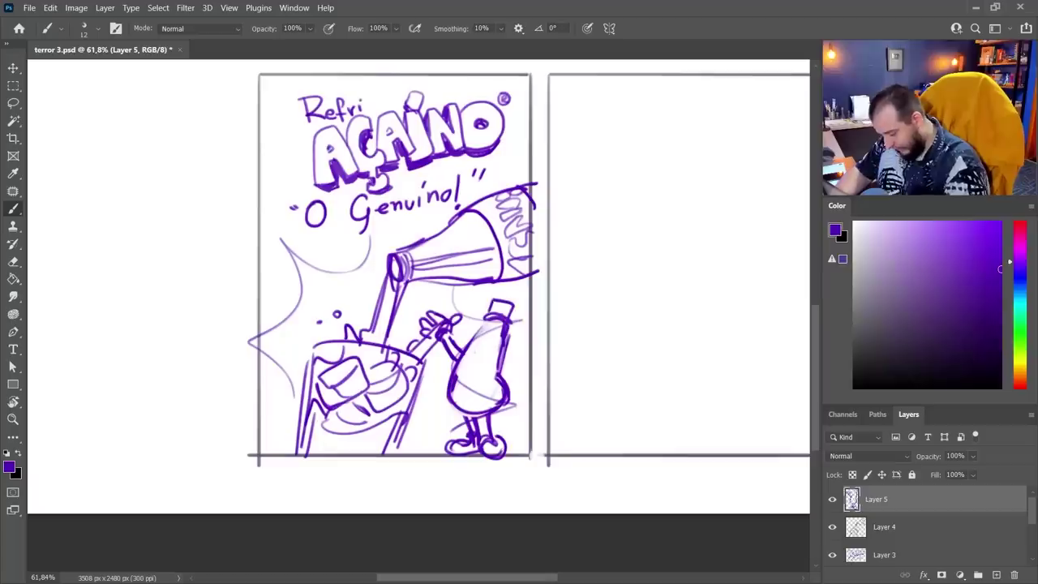
pyautogui.moveTo(489, 303); pyautogui.dragTo(511, 307)
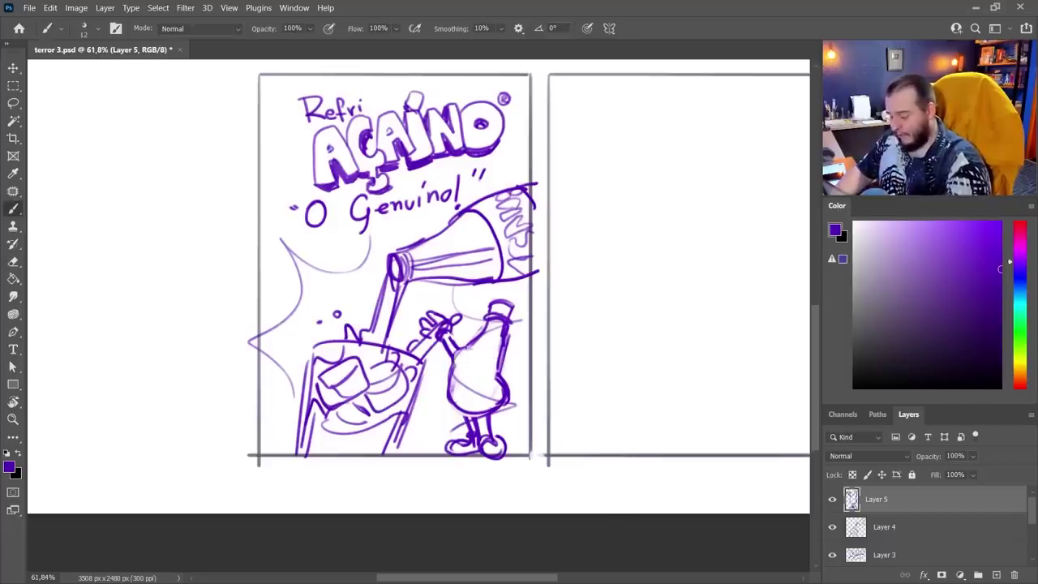
pyautogui.moveTo(482, 350); pyautogui.dragTo(489, 362)
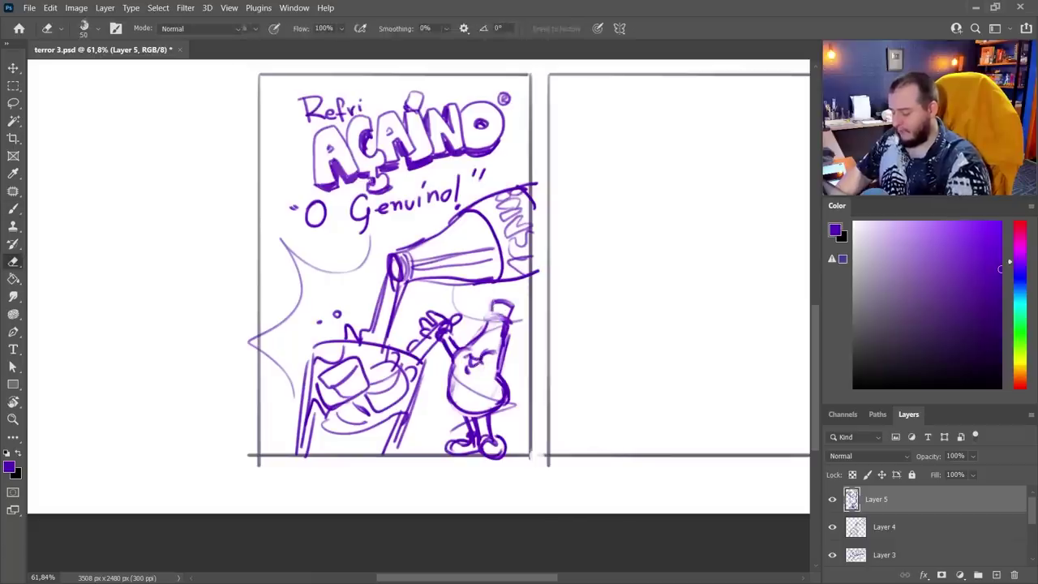
pyautogui.moveTo(481, 318); pyautogui.dragTo(505, 306)
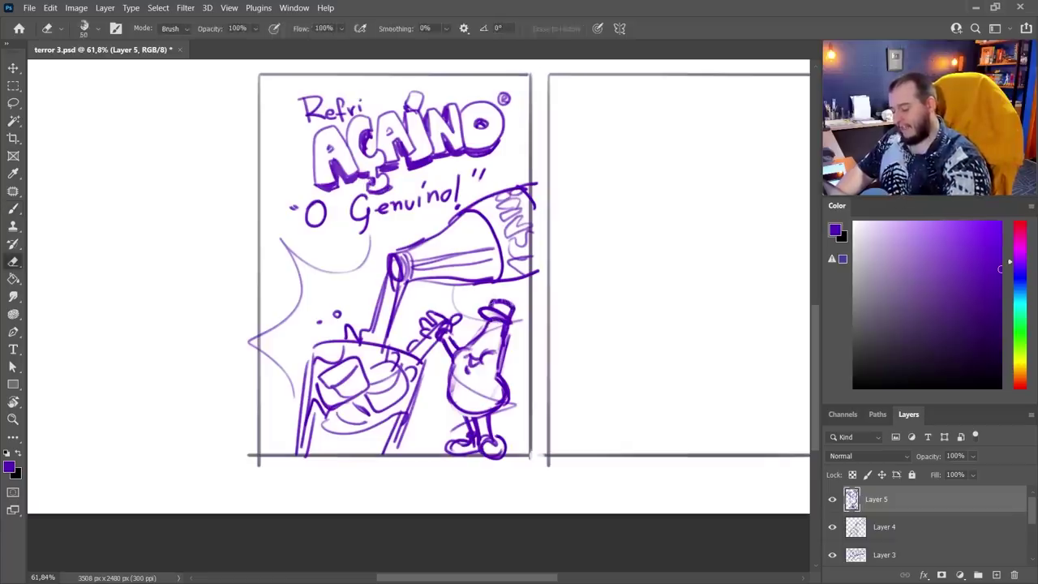
# Draw the mascot's smile and eyes, its hand on the hip and a letter A emblem on its belly
pyautogui.moveTo(485, 357); pyautogui.dragTo(491, 364)
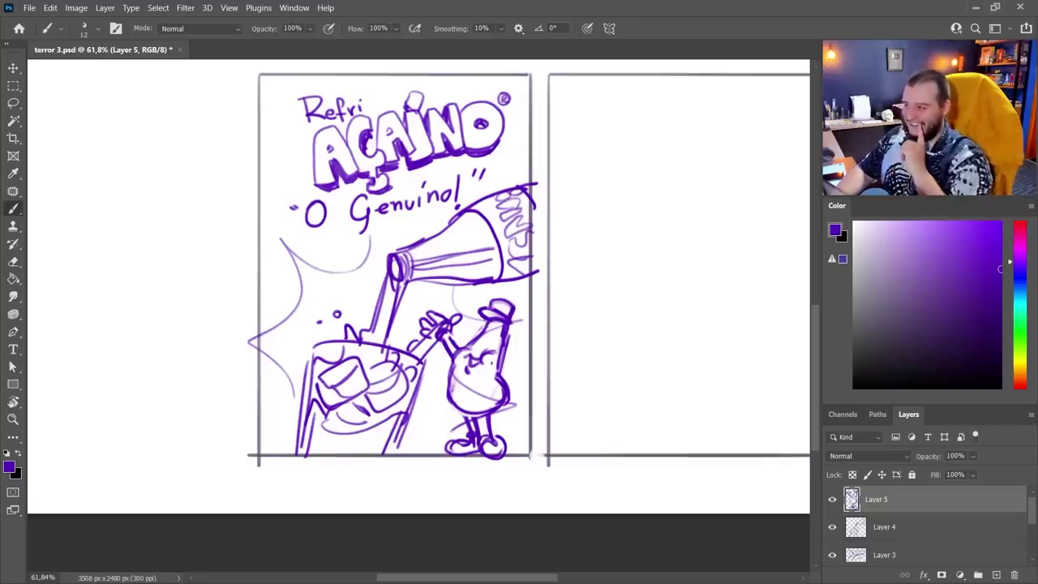
pyautogui.moveTo(497, 377)
pyautogui.mouseDown()
pyautogui.moveTo(510, 397)
pyautogui.moveTo(522, 382)
pyautogui.moveTo(472, 403)
pyautogui.mouseUp()
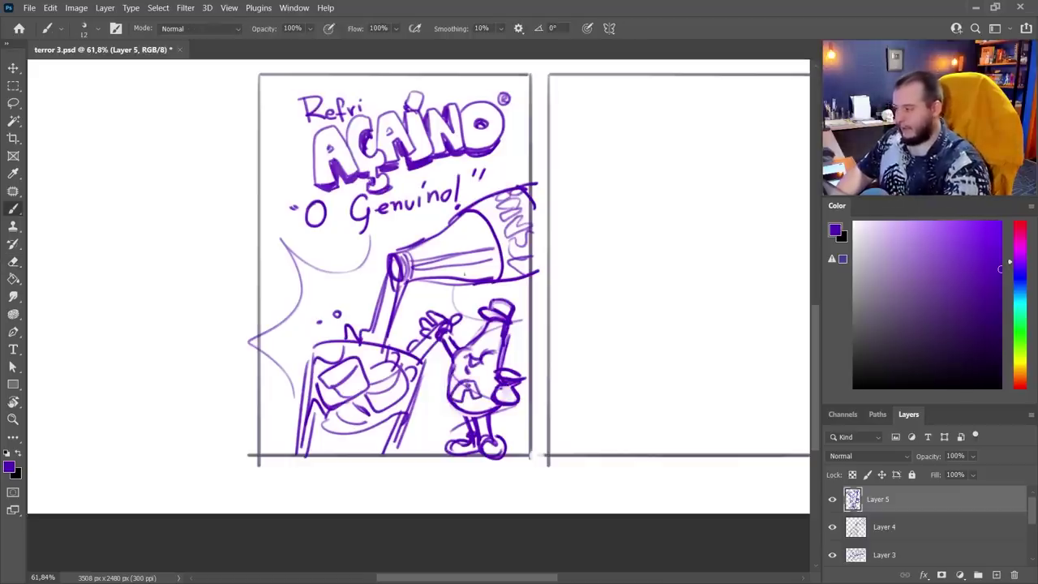
pyautogui.moveTo(484, 337); pyautogui.dragTo(497, 352)
pyautogui.press('e')
pyautogui.press('b')
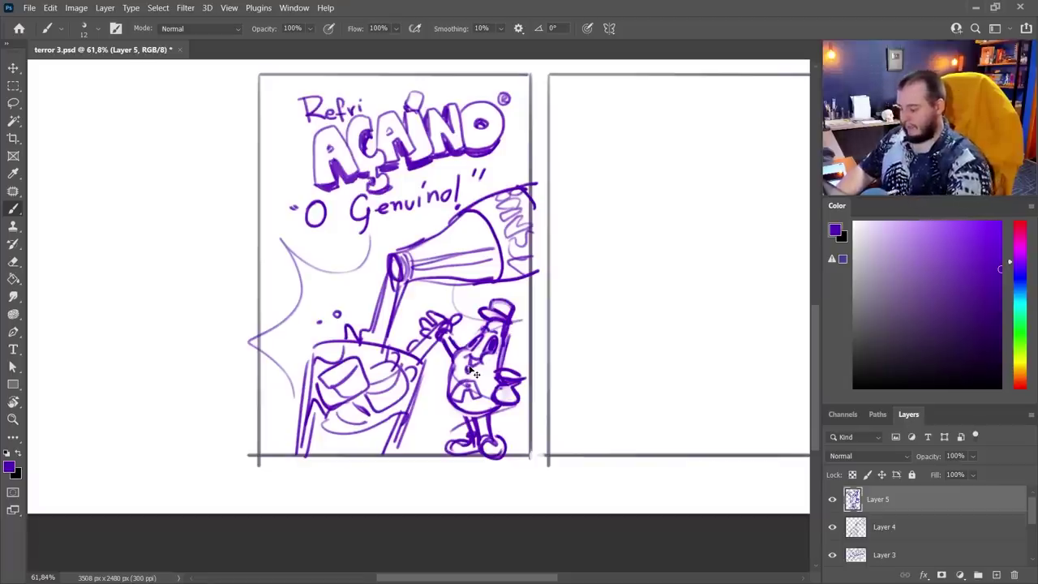
# Transform the mascot by scaling it down and rotating it slightly clockwise so it fits beside the glass
pyautogui.hotkey('ctrl', 't')
pyautogui.moveTo(503, 339); pyautogui.dragTo(512, 341)
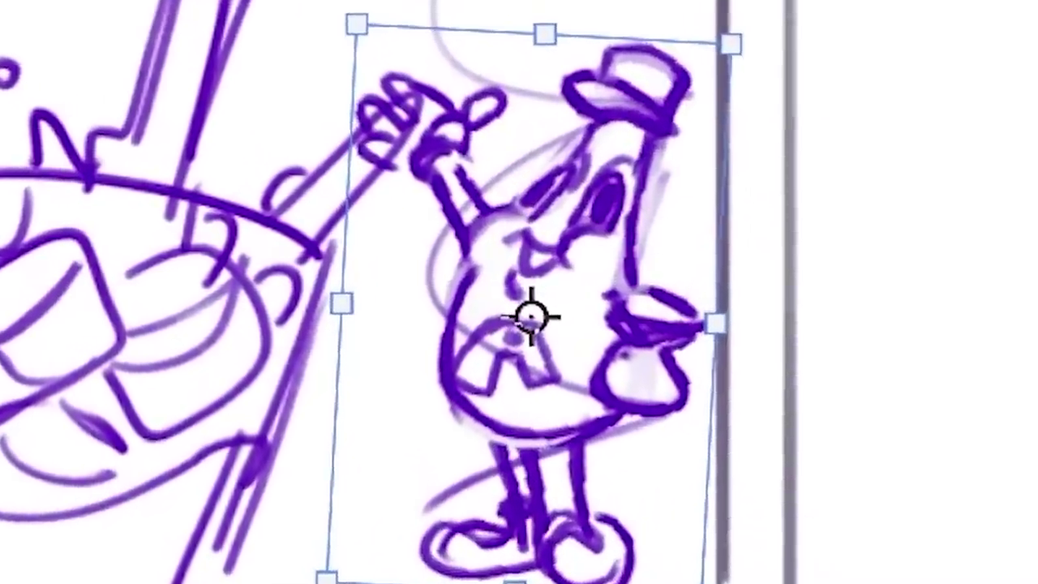
pyautogui.press('Return')
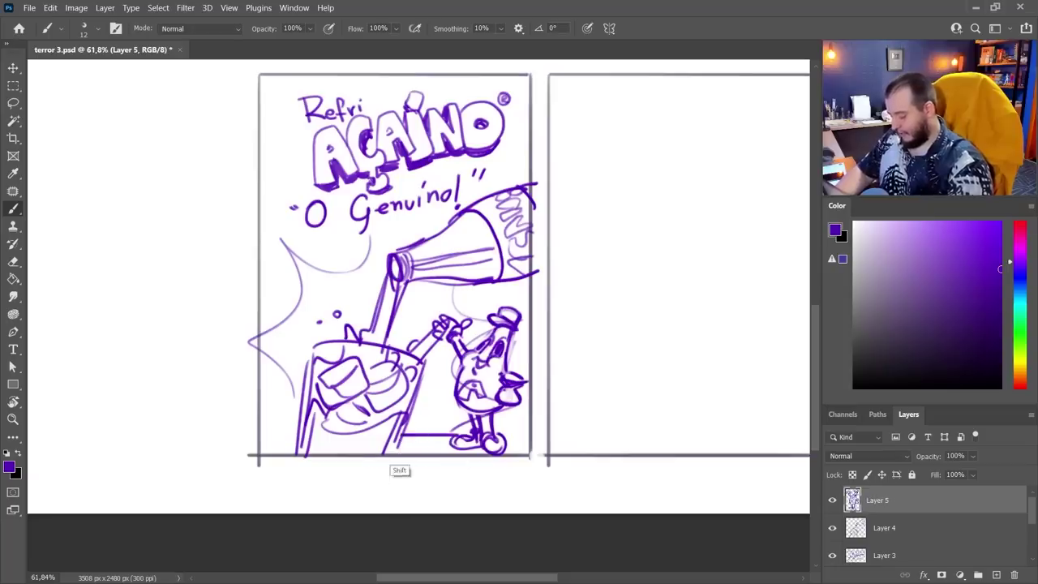
# Draw a straight-lined inner frame around the first poster, interrupting it behind the logo, bottle, glass and mascot
pyautogui.moveTo(302, 431); pyautogui.dragTo(283, 432)
pyautogui.keyDown('shift'); pyautogui.click(276, 105); pyautogui.keyUp('shift')
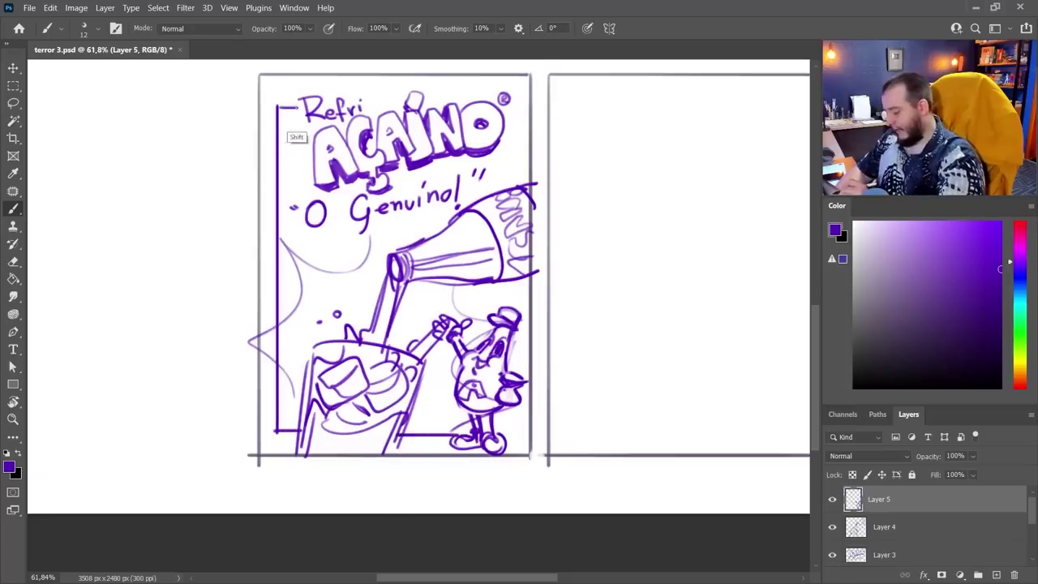
pyautogui.keyDown('shift'); pyautogui.click(519, 106); pyautogui.keyUp('shift')
pyautogui.keyDown('shift'); pyautogui.click(519, 183); pyautogui.keyUp('shift')
pyautogui.hotkey('ctrl', 'z')
pyautogui.keyDown('shift'); pyautogui.click(518, 203); pyautogui.keyUp('shift')
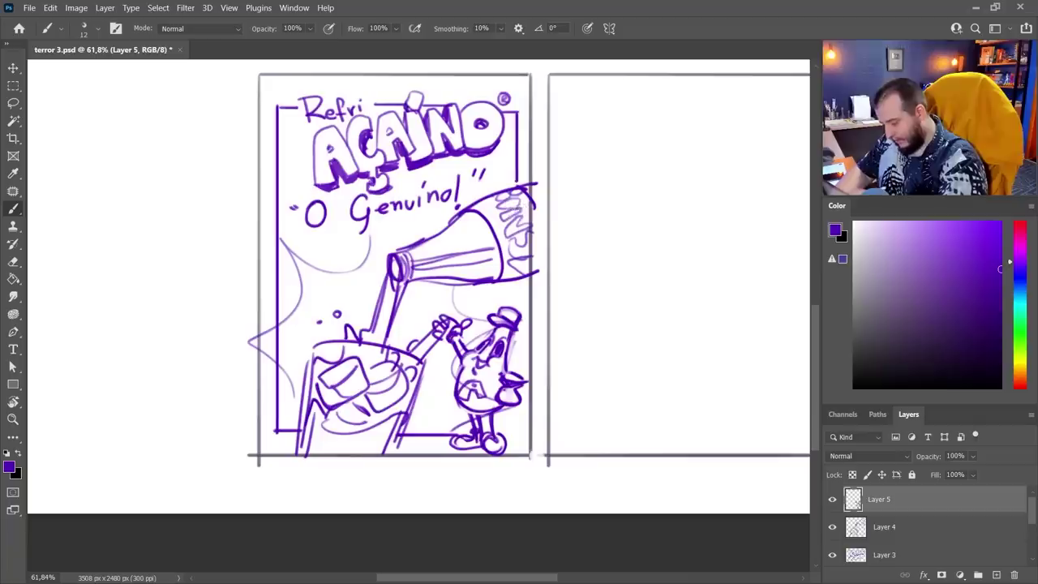
pyautogui.hotkey('ctrl', 'z')
pyautogui.keyDown('shift'); pyautogui.click(516, 185); pyautogui.keyUp('shift')
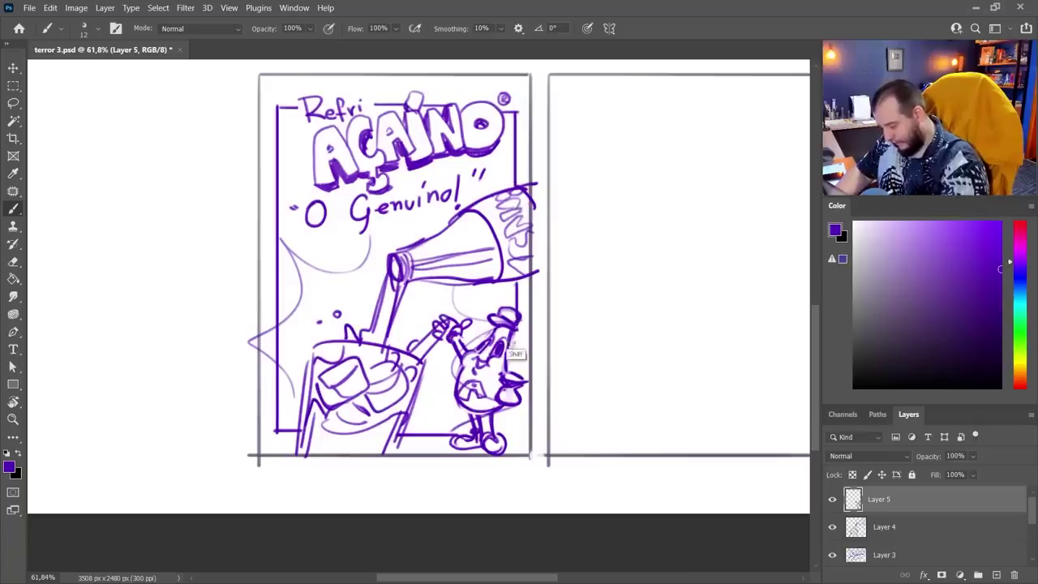
pyautogui.keyDown('shift'); pyautogui.click(514, 436); pyautogui.keyUp('shift')
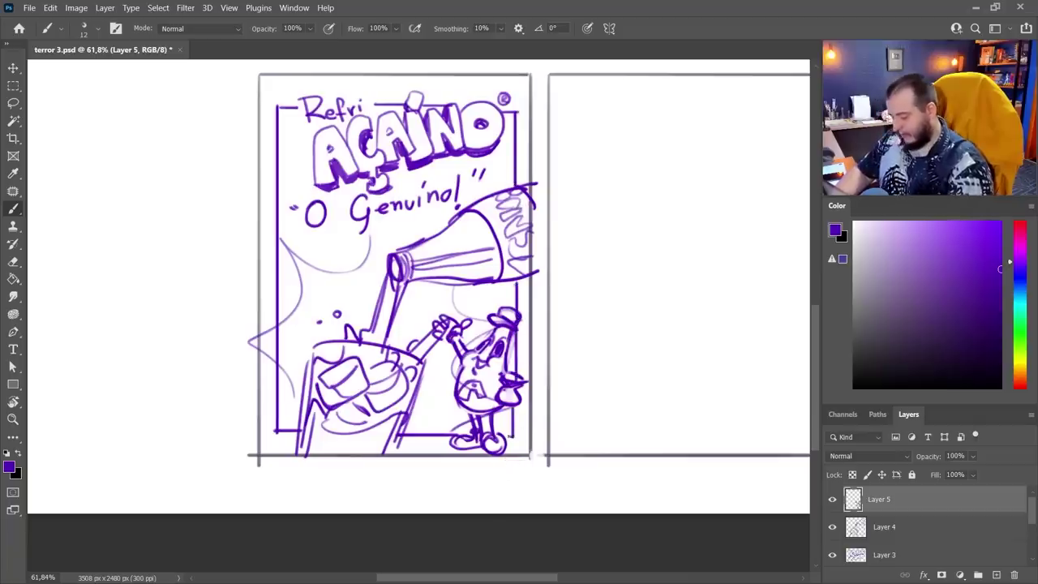
# Save the document and touch up the mascot's hand on the hip
pyautogui.moveTo(572, 467); pyautogui.dragTo(487, 484)
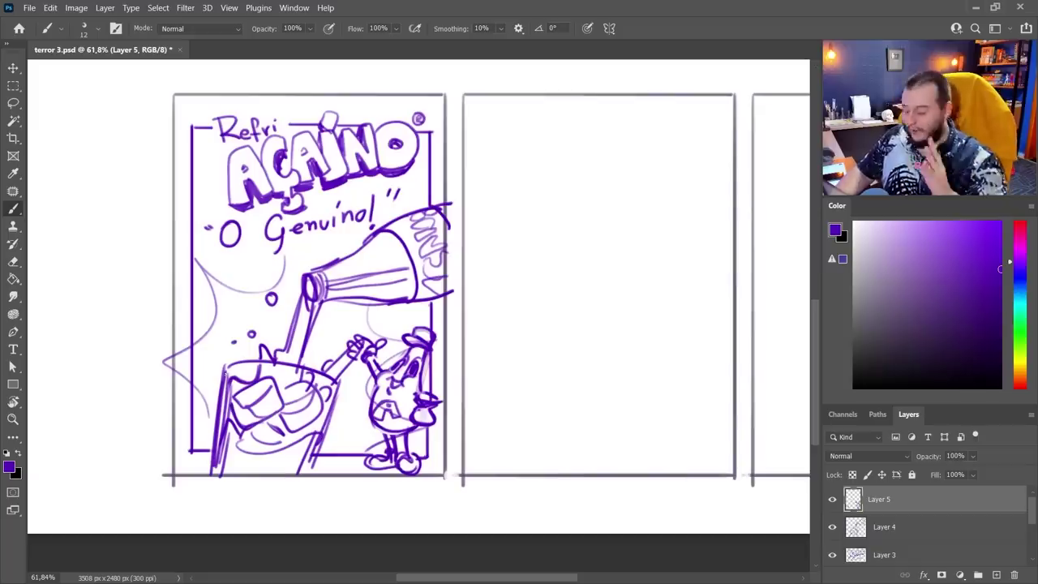
pyautogui.hotkey('ctrl', 's')
pyautogui.click(667, 163)
pyautogui.moveTo(583, 338)
pyautogui.mouseDown()
pyautogui.moveTo(565, 368)
pyautogui.moveTo(570, 354)
pyautogui.mouseUp()
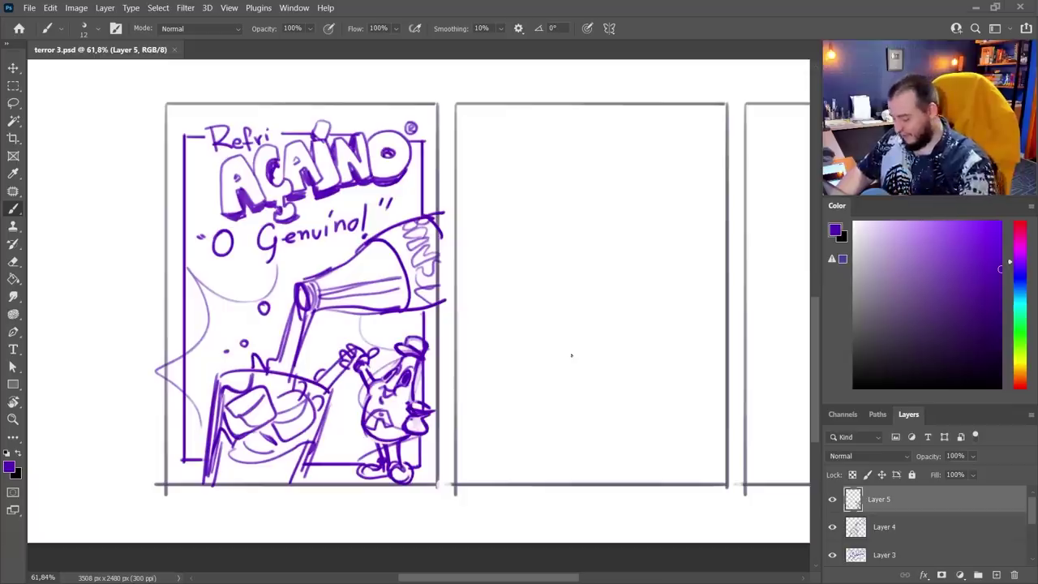
pyautogui.moveTo(420, 420); pyautogui.dragTo(414, 433)
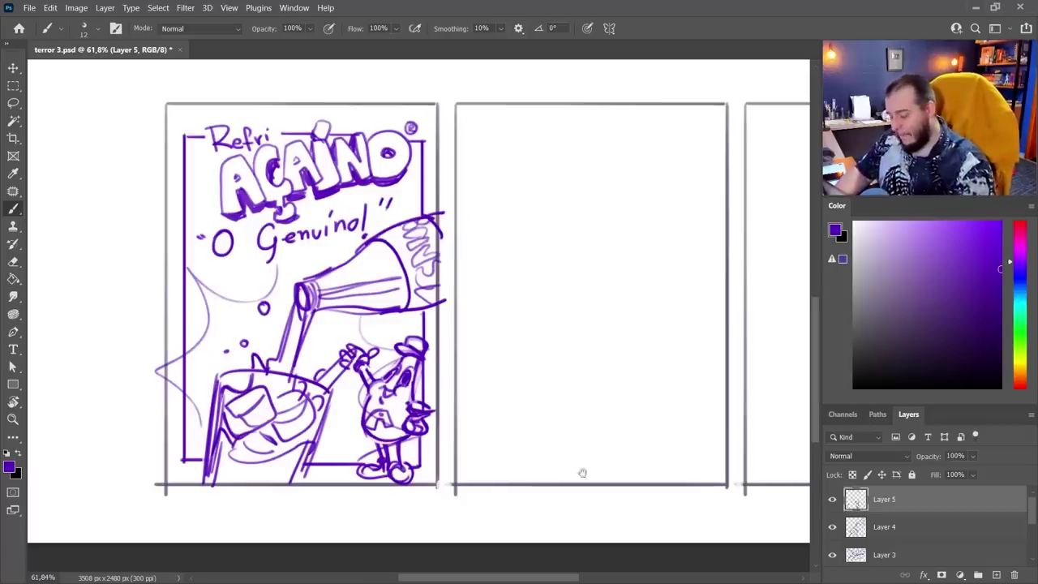
# Change the brush colour to dark red and add a new layer for the second panel's poster
pyautogui.moveTo(581, 473); pyautogui.dragTo(441, 473)
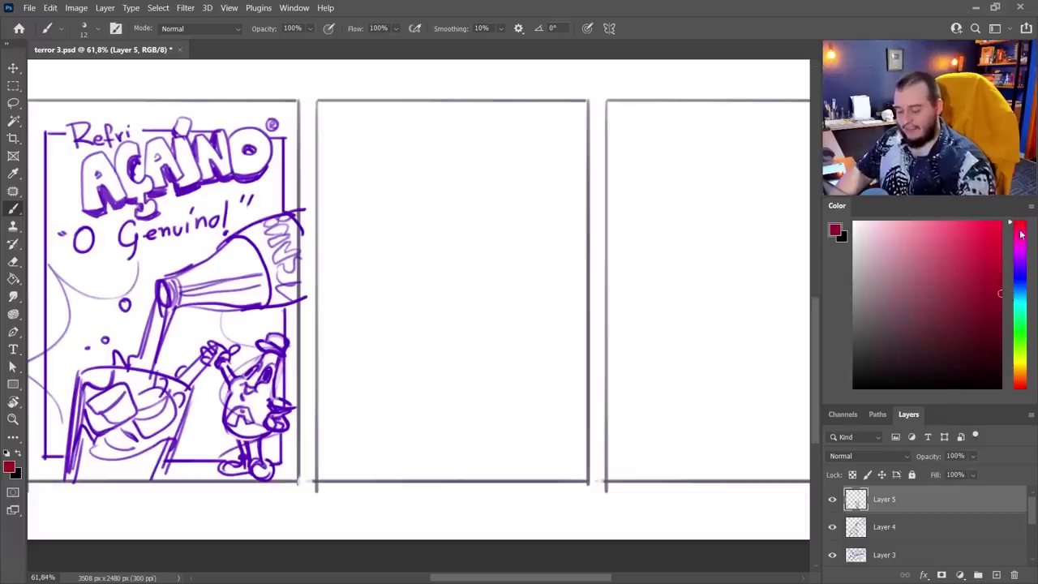
pyautogui.click(1001, 268)
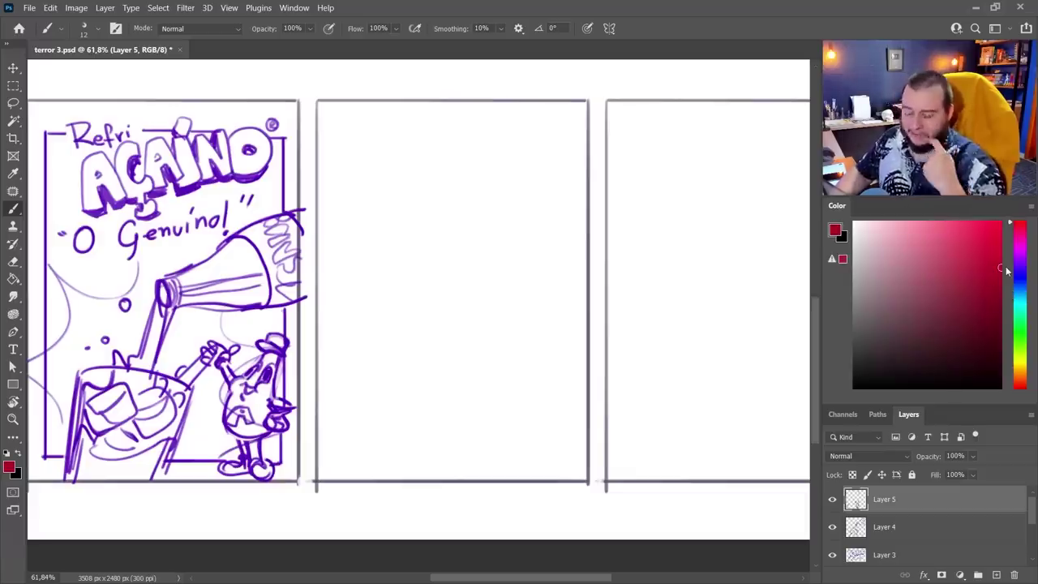
pyautogui.click(996, 574)
pyautogui.moveTo(580, 439); pyautogui.dragTo(533, 425)
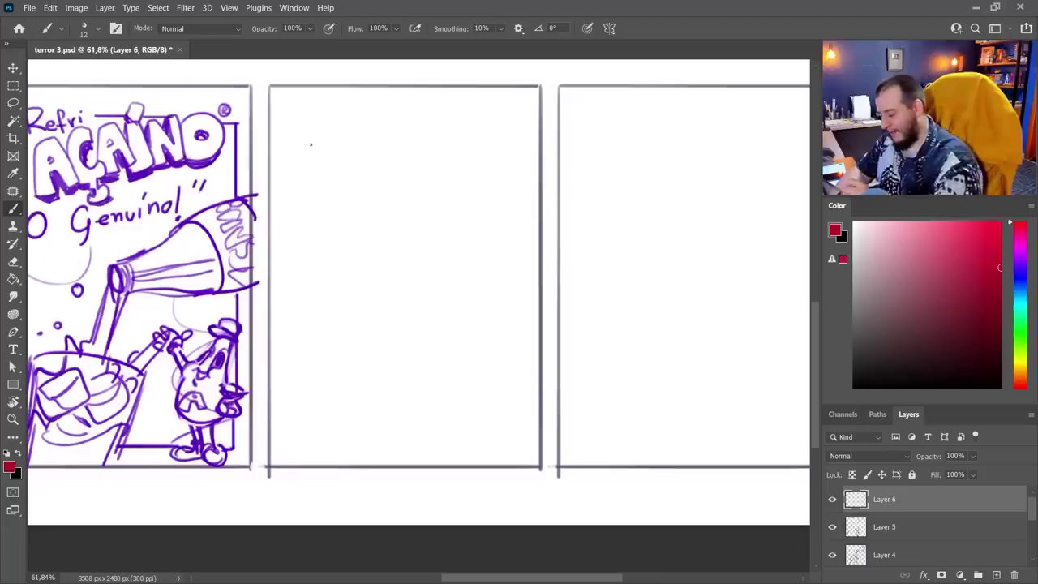
# Draw a "TopCola" logo in outlined lettering with a swoosh underline at the top of the second panel
pyautogui.moveTo(311, 143)
pyautogui.mouseDown()
pyautogui.moveTo(317, 125)
pyautogui.moveTo(390, 120)
pyautogui.moveTo(347, 145)
pyautogui.mouseUp()
pyautogui.hotkey('ctrl', 'z')
pyautogui.moveTo(395, 118)
pyautogui.mouseDown()
pyautogui.moveTo(347, 146)
pyautogui.moveTo(318, 191)
pyautogui.mouseUp()
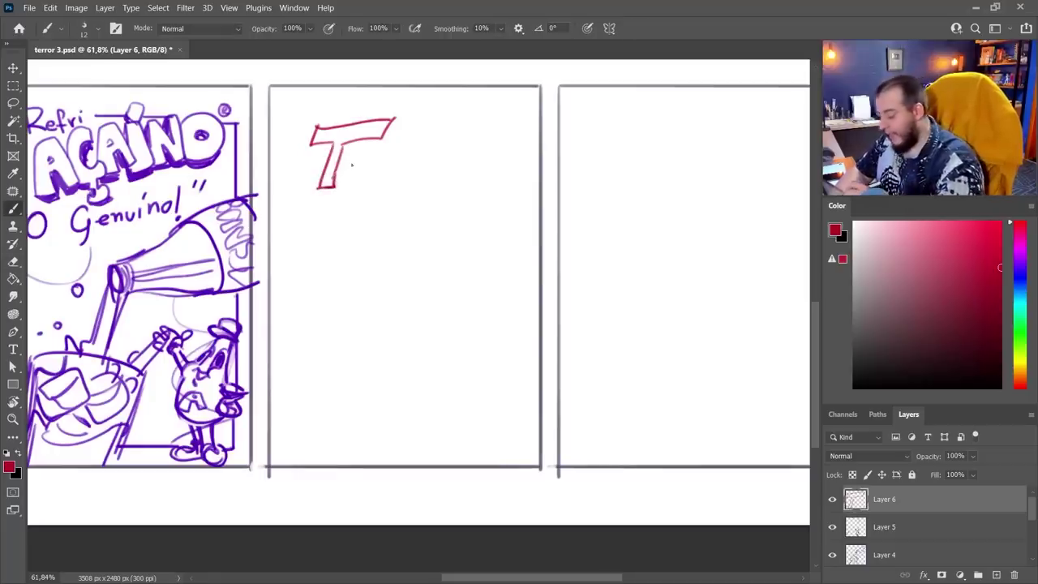
pyautogui.moveTo(362, 160)
pyautogui.mouseDown()
pyautogui.moveTo(356, 184)
pyautogui.moveTo(361, 157)
pyautogui.moveTo(354, 168)
pyautogui.mouseUp()
pyautogui.hotkey('ctrl', 'z')
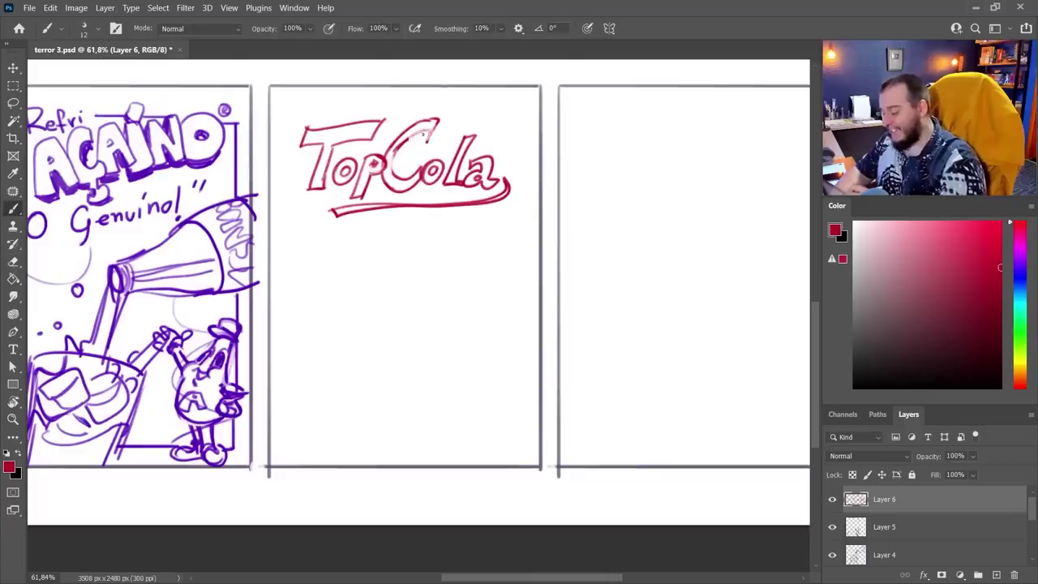
pyautogui.moveTo(410, 140); pyautogui.dragTo(440, 120)
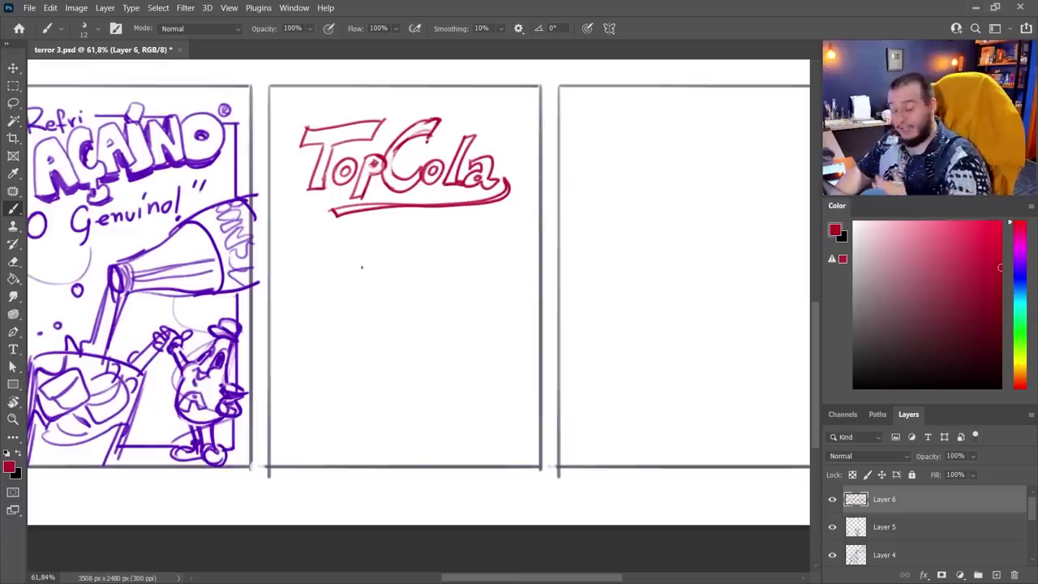
# Sketch a head in the middle of the second panel, with ear, jaw, nose, smiling mouth and shaded sunglasses
pyautogui.moveTo(365, 244)
pyautogui.mouseDown()
pyautogui.moveTo(315, 294)
pyautogui.moveTo(314, 314)
pyautogui.mouseUp()
pyautogui.moveTo(320, 256)
pyautogui.mouseDown()
pyautogui.moveTo(374, 248)
pyautogui.moveTo(397, 276)
pyautogui.mouseUp()
pyautogui.moveTo(327, 313)
pyautogui.mouseDown()
pyautogui.moveTo(321, 329)
pyautogui.moveTo(375, 346)
pyautogui.mouseUp()
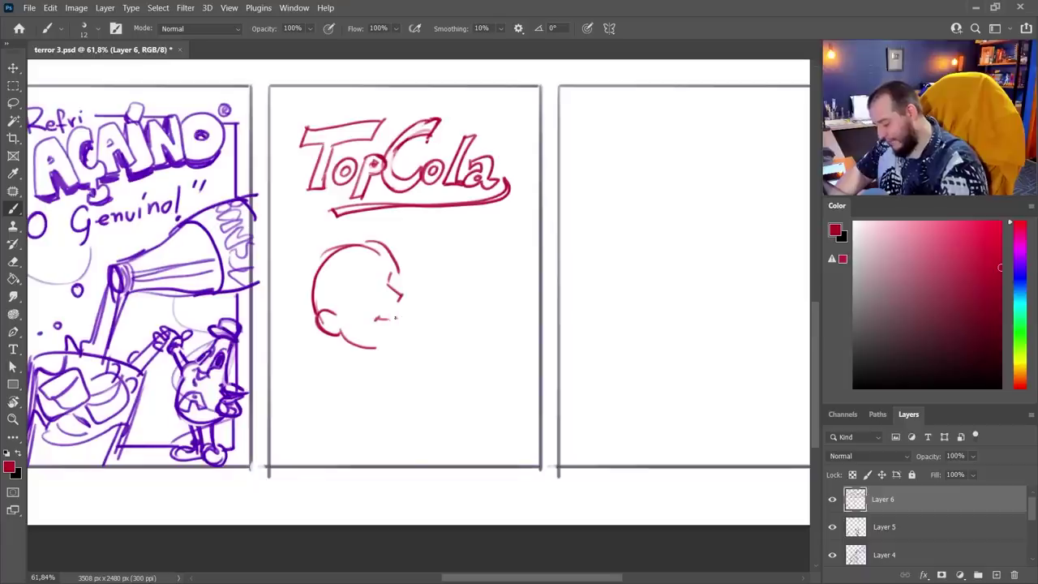
pyautogui.moveTo(343, 286)
pyautogui.mouseDown()
pyautogui.moveTo(378, 302)
pyautogui.moveTo(403, 295)
pyautogui.moveTo(373, 305)
pyautogui.moveTo(410, 290)
pyautogui.mouseUp()
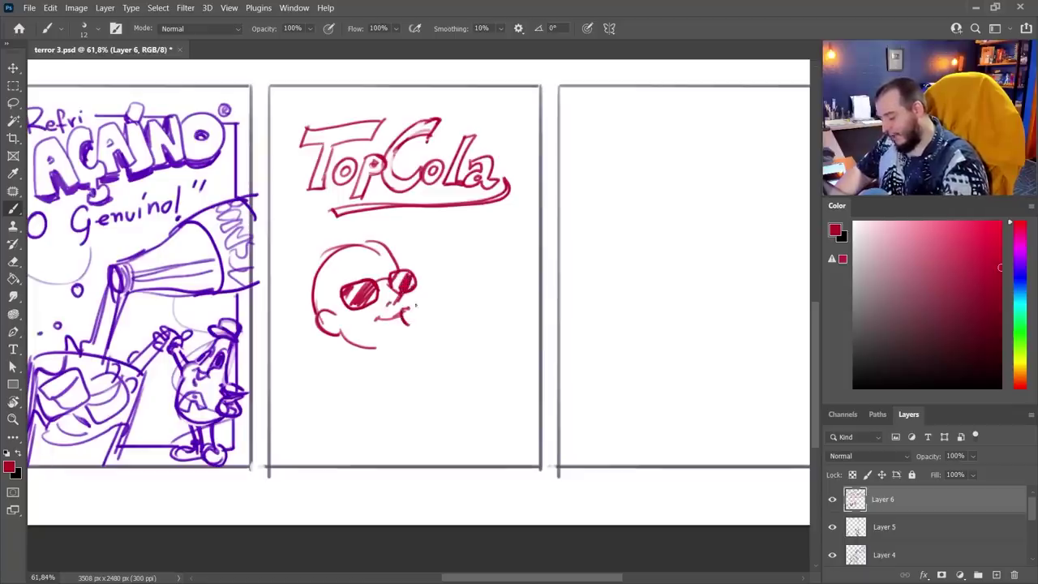
pyautogui.moveTo(417, 304); pyautogui.dragTo(446, 280)
pyautogui.moveTo(438, 316); pyautogui.dragTo(451, 328)
pyautogui.hotkey('ctrl', 'z')
pyautogui.hotkey('ctrl', 'z')
pyautogui.hotkey('ctrl', 'z')
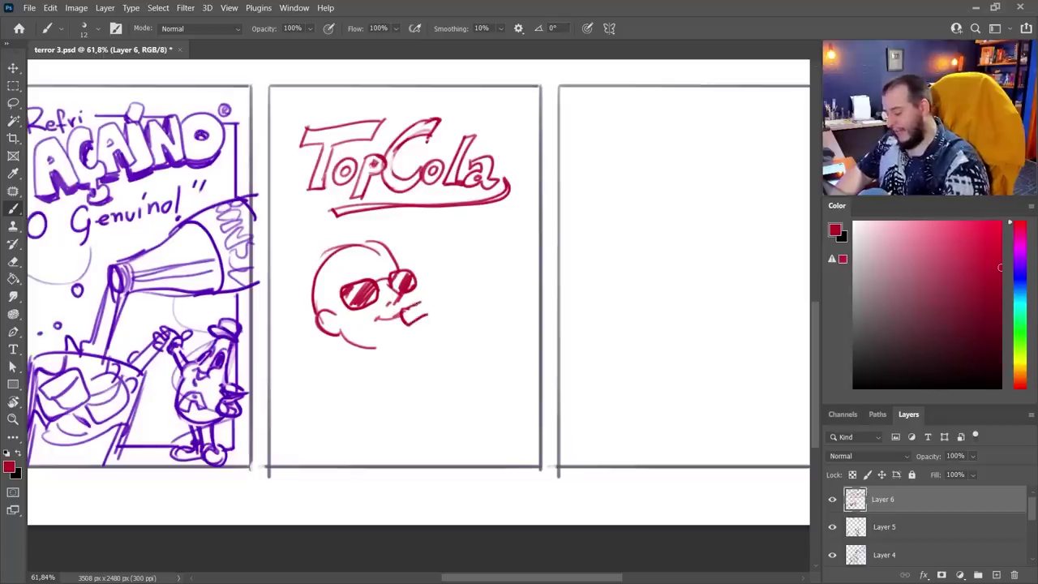
pyautogui.moveTo(432, 277)
pyautogui.mouseDown()
pyautogui.moveTo(470, 261)
pyautogui.moveTo(477, 267)
pyautogui.mouseUp()
pyautogui.hotkey('ctrl', 'z')
# Draw a large soda bottle tilted up from the figure's mouth, closing it with an oval base
pyautogui.moveTo(423, 304)
pyautogui.mouseDown()
pyautogui.moveTo(473, 267)
pyautogui.moveTo(497, 242)
pyautogui.moveTo(523, 253)
pyautogui.mouseUp()
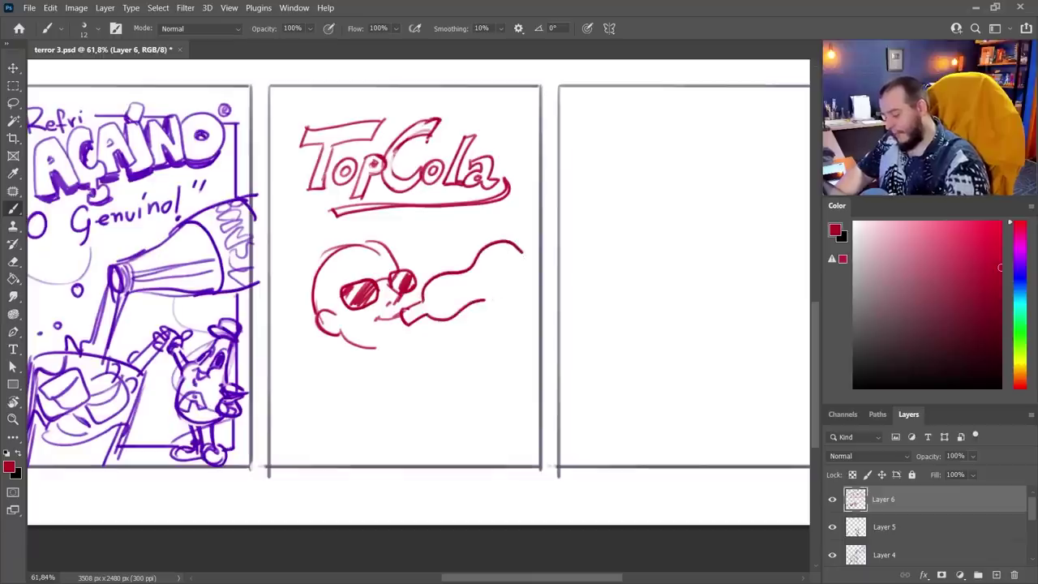
pyautogui.moveTo(485, 302)
pyautogui.mouseDown()
pyautogui.moveTo(529, 255)
pyautogui.moveTo(531, 280)
pyautogui.mouseUp()
pyautogui.press('e')
pyautogui.press('b')
pyautogui.moveTo(513, 237); pyautogui.dragTo(531, 283)
pyautogui.press('e')
pyautogui.press('b')
# Draw the fingers and thumb gripping the bottle, erasing the bottle outline where they overlap
pyautogui.moveTo(472, 252); pyautogui.dragTo(511, 238)
pyautogui.press('e')
pyautogui.press('b')
pyautogui.moveTo(424, 317)
pyautogui.mouseDown()
pyautogui.moveTo(485, 307)
pyautogui.moveTo(531, 278)
pyautogui.mouseUp()
pyautogui.press('e')
pyautogui.moveTo(467, 309); pyautogui.dragTo(503, 294)
pyautogui.press('b')
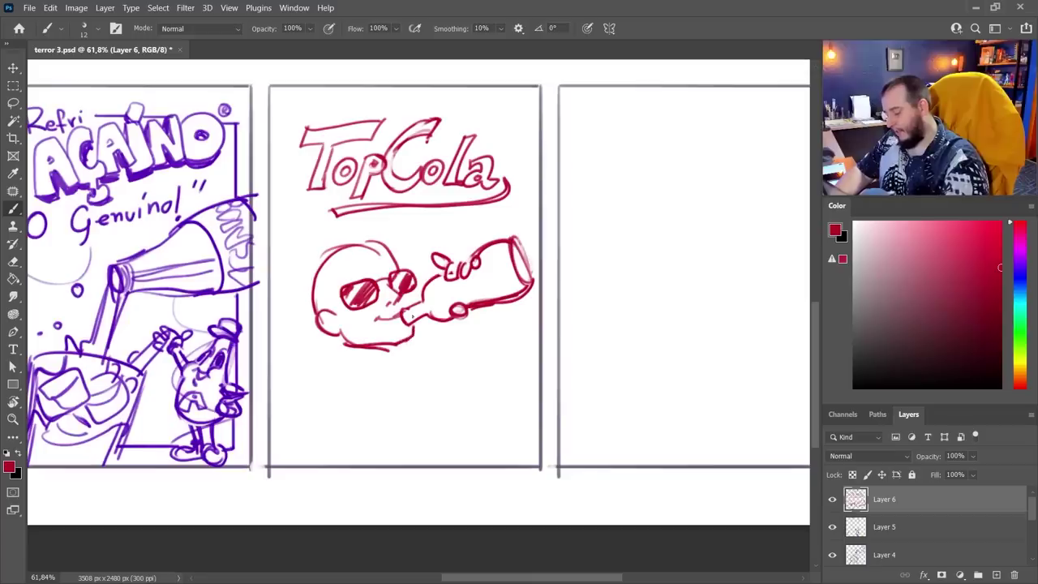
# Clean up and redraw the figure's jaw and chin line
pyautogui.press('e')
pyautogui.moveTo(345, 351)
pyautogui.mouseDown()
pyautogui.moveTo(399, 353)
pyautogui.moveTo(405, 346)
pyautogui.moveTo(384, 323)
pyautogui.moveTo(410, 328)
pyautogui.mouseUp()
pyautogui.press('b')
pyautogui.press('e')
pyautogui.press('b')
# Draw long, centre-parted hair framing the face and falling behind the ear
pyautogui.moveTo(324, 258)
pyautogui.mouseDown()
pyautogui.moveTo(377, 244)
pyautogui.moveTo(409, 270)
pyautogui.mouseUp()
pyautogui.moveTo(373, 235); pyautogui.dragTo(313, 316)
pyautogui.moveTo(385, 239); pyautogui.dragTo(422, 280)
pyautogui.moveTo(332, 247); pyautogui.dragTo(302, 272)
pyautogui.moveTo(304, 276); pyautogui.dragTo(294, 379)
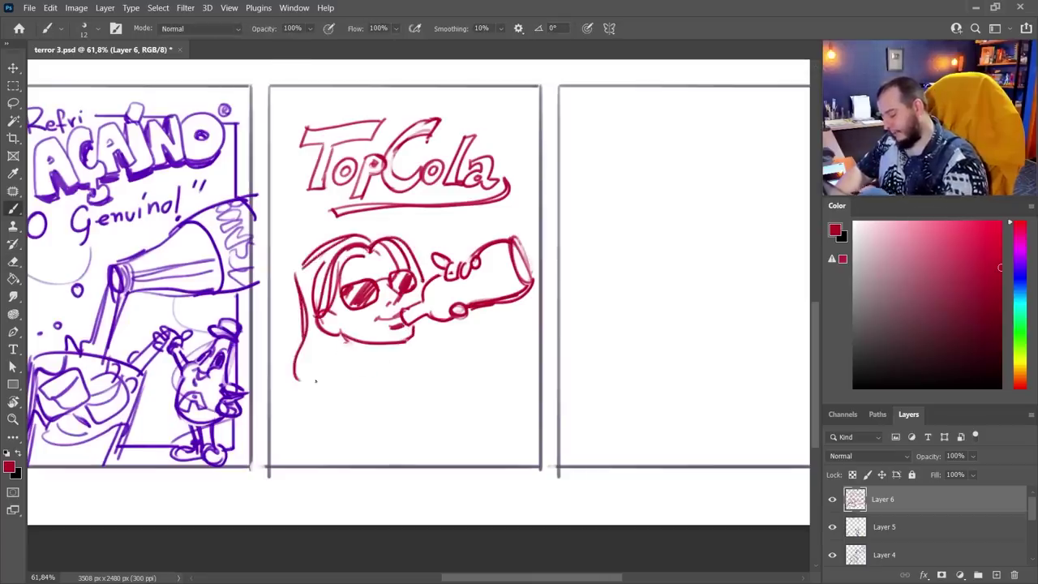
# Draw the neck lines and add an inner contour along the upper side of the bottle
pyautogui.moveTo(340, 336); pyautogui.dragTo(356, 370)
pyautogui.moveTo(397, 346); pyautogui.dragTo(393, 363)
pyautogui.moveTo(515, 261); pyautogui.dragTo(417, 311)
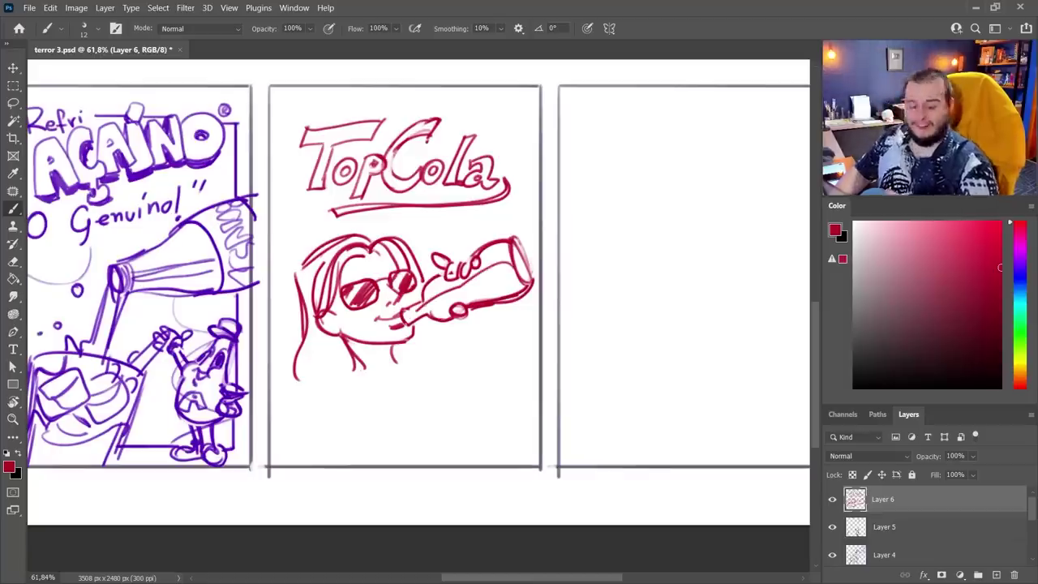
# Sketch the torso with an open jacket, lapels and round shirt collar, plus the raised arm holding the bottle
pyautogui.moveTo(348, 365); pyautogui.dragTo(328, 466)
pyautogui.moveTo(454, 393); pyautogui.dragTo(424, 450)
pyautogui.moveTo(398, 352); pyautogui.dragTo(451, 383)
pyautogui.moveTo(478, 386); pyautogui.dragTo(454, 448)
pyautogui.moveTo(353, 373); pyautogui.dragTo(414, 386)
pyautogui.moveTo(485, 313); pyautogui.dragTo(486, 405)
pyautogui.moveTo(532, 325); pyautogui.dragTo(539, 420)
pyautogui.moveTo(482, 427); pyautogui.dragTo(536, 422)
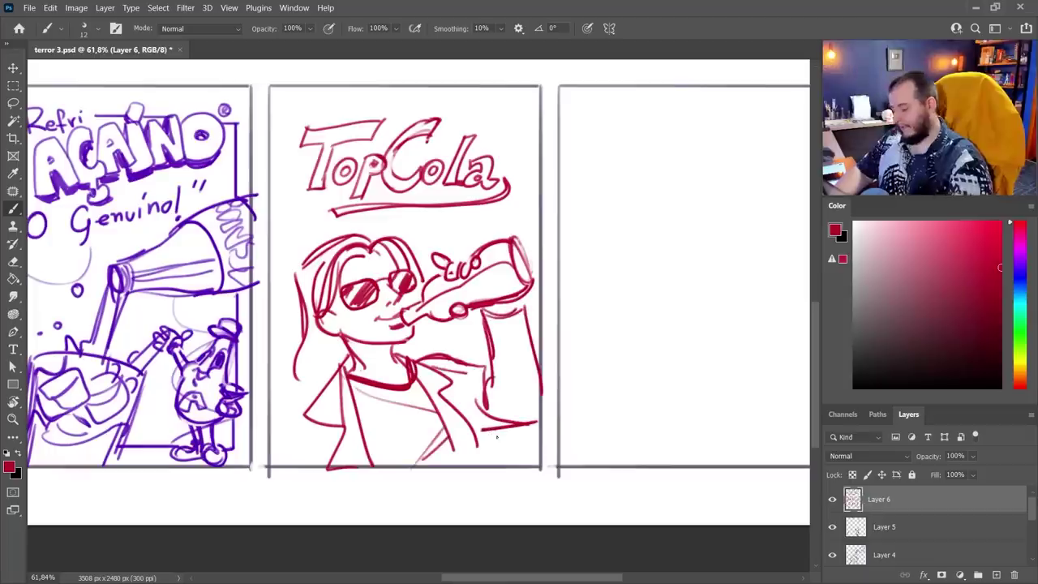
# Add round earrings, outline the other shoulder and draw the folds of the jacket sleeves
pyautogui.moveTo(329, 327); pyautogui.dragTo(334, 354)
pyautogui.moveTo(413, 325); pyautogui.dragTo(420, 350)
pyautogui.moveTo(337, 372); pyautogui.dragTo(273, 458)
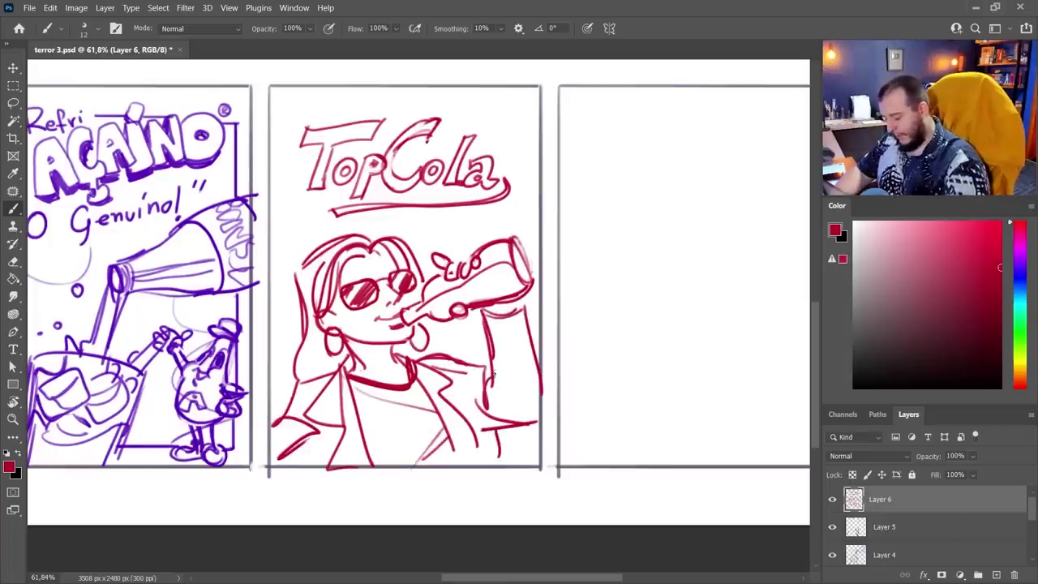
pyautogui.moveTo(519, 369); pyautogui.dragTo(494, 415)
pyautogui.moveTo(446, 372)
pyautogui.mouseDown()
pyautogui.moveTo(493, 428)
pyautogui.moveTo(496, 455)
pyautogui.mouseUp()
pyautogui.moveTo(534, 433); pyautogui.dragTo(493, 461)
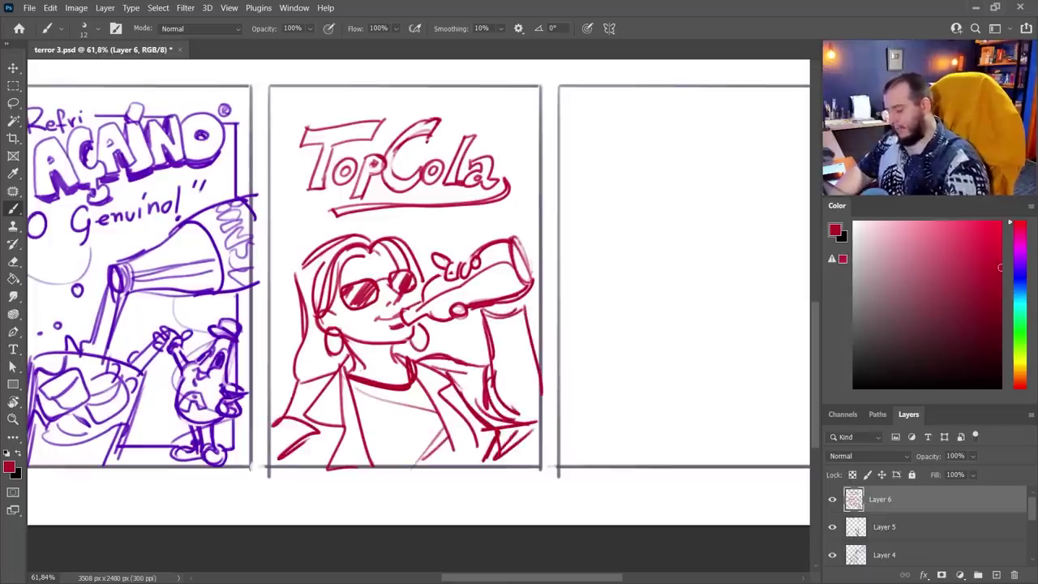
pyautogui.moveTo(527, 91); pyautogui.dragTo(490, 135)
pyautogui.hotkey('ctrl', 'z')
pyautogui.hotkey('ctrl', 'z')
pyautogui.moveTo(538, 118); pyautogui.dragTo(524, 128)
pyautogui.moveTo(459, 218); pyautogui.dragTo(422, 253)
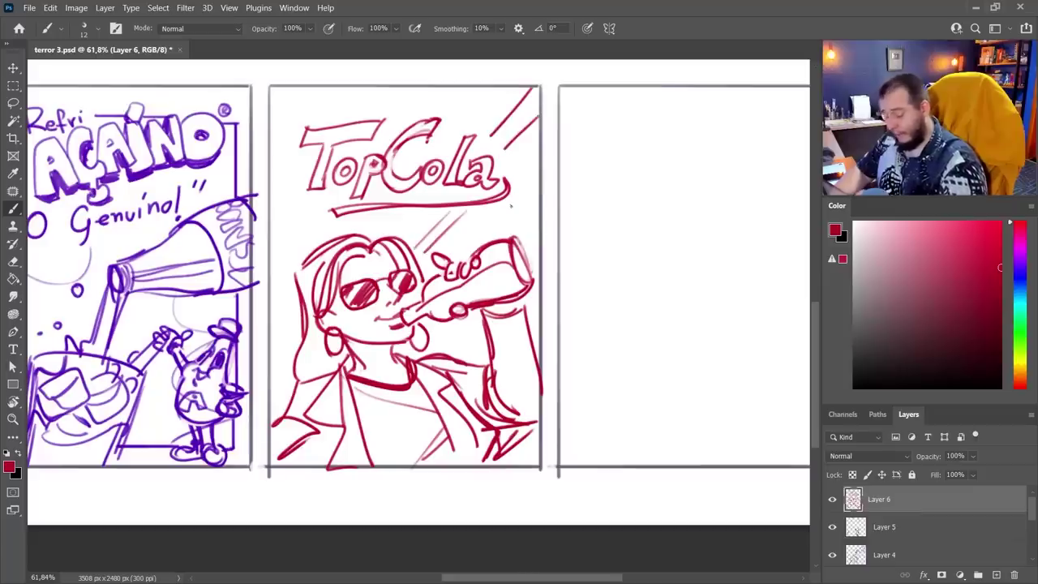
pyautogui.moveTo(533, 191); pyautogui.dragTo(477, 238)
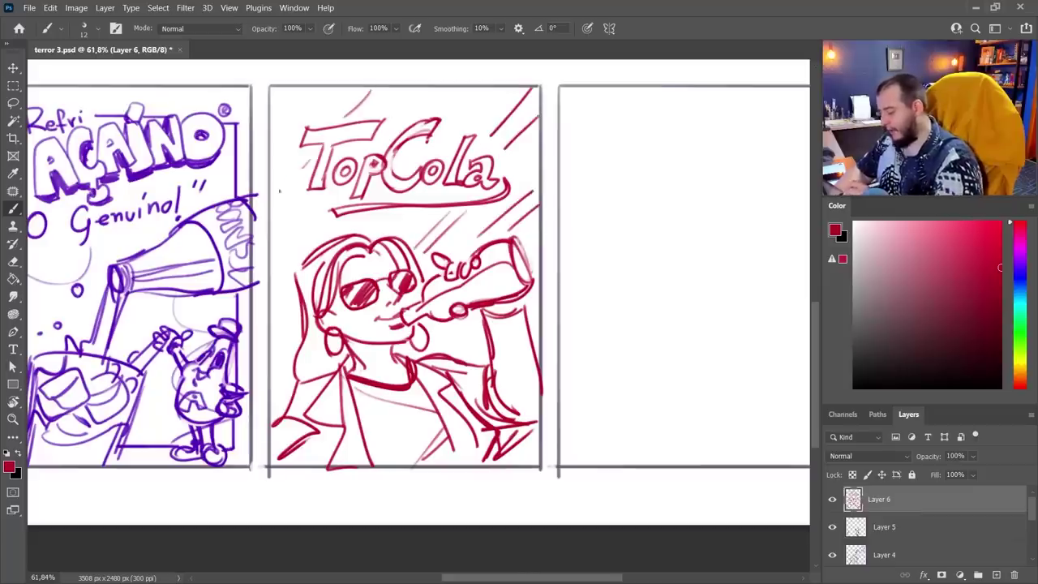
pyautogui.moveTo(303, 169); pyautogui.dragTo(270, 199)
pyautogui.moveTo(322, 202); pyautogui.dragTo(271, 260)
pyautogui.hotkey('ctrl', 'z')
pyautogui.hotkey('ctrl', 'z')
pyautogui.hotkey('ctrl', 'shift', 'z')
pyautogui.hotkey('ctrl', 'z')
pyautogui.hotkey('ctrl', 'z')
pyautogui.hotkey('ctrl', 'z')
pyautogui.hotkey('ctrl', 'z')
pyautogui.hotkey('ctrl', 'z')
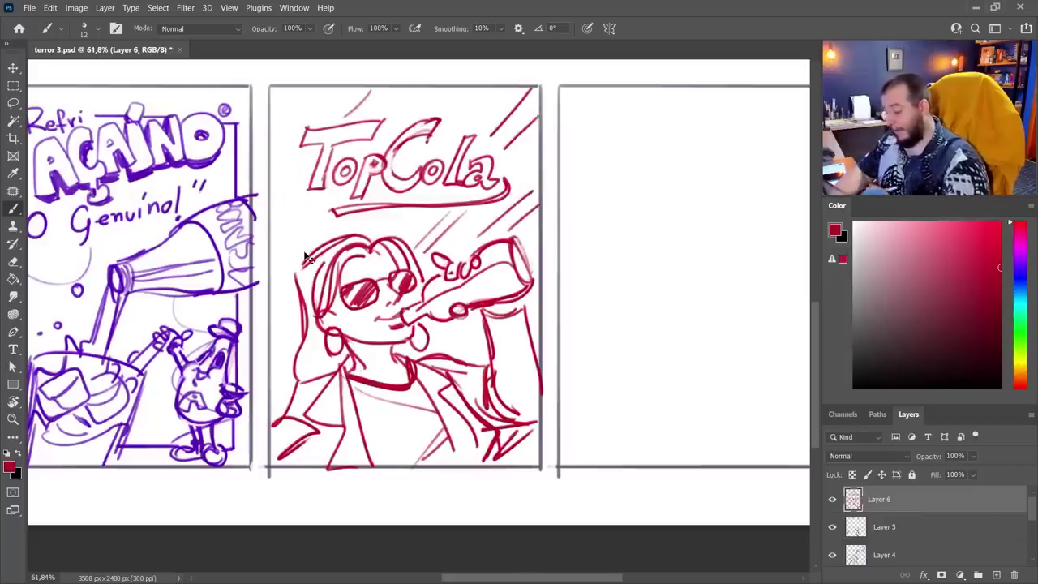
pyautogui.hotkey('ctrl', 'z')
pyautogui.hotkey('ctrl', 'z')
# Enclose the TopCola logo in an oval running behind the lettering and accent the top bar of the T
pyautogui.moveTo(315, 144); pyautogui.dragTo(394, 209)
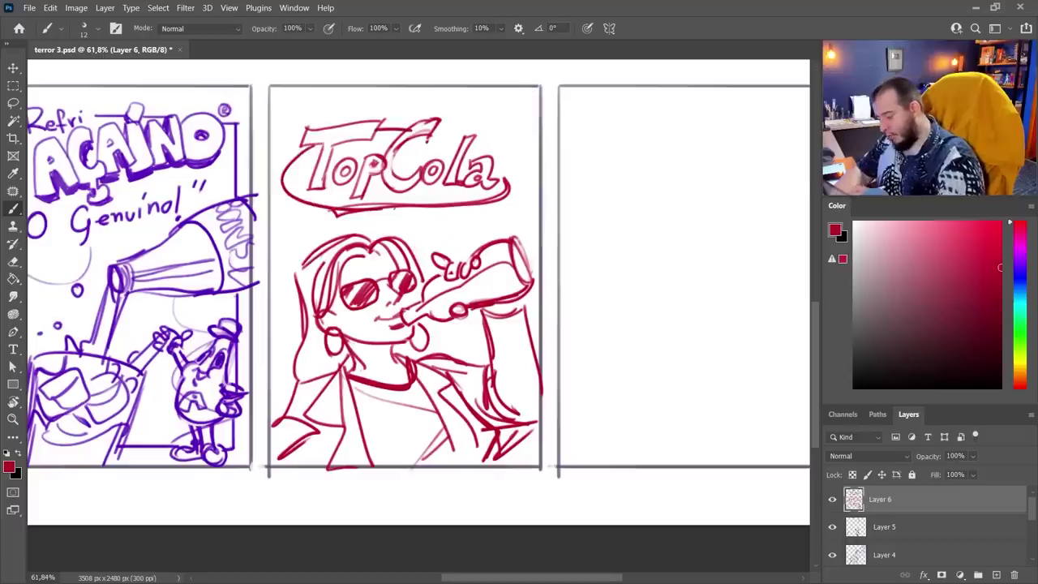
pyautogui.moveTo(469, 128)
pyautogui.mouseDown()
pyautogui.moveTo(535, 166)
pyautogui.moveTo(499, 201)
pyautogui.mouseUp()
pyautogui.hotkey('ctrl', 'z')
pyautogui.moveTo(486, 145)
pyautogui.mouseDown()
pyautogui.moveTo(385, 214)
pyautogui.moveTo(523, 159)
pyautogui.moveTo(416, 212)
pyautogui.moveTo(524, 162)
pyautogui.mouseUp()
pyautogui.hotkey('ctrl', 'z')
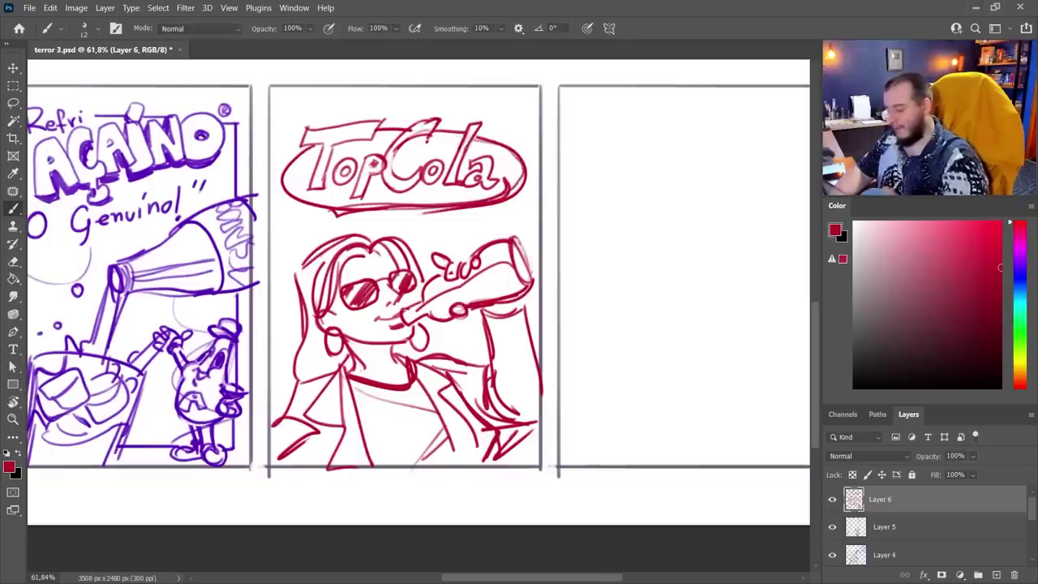
pyautogui.moveTo(300, 130); pyautogui.dragTo(397, 120)
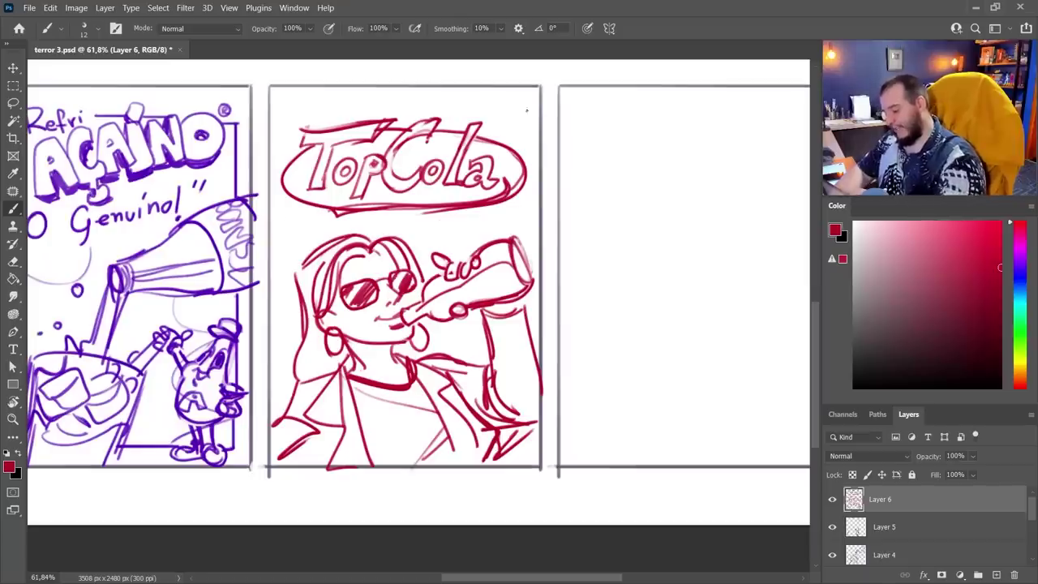
# Sketch cloud outlines and light streaks around the logo and thicken the lower edge of its oval
pyautogui.moveTo(526, 110); pyautogui.dragTo(490, 121)
pyautogui.moveTo(383, 231); pyautogui.dragTo(494, 209)
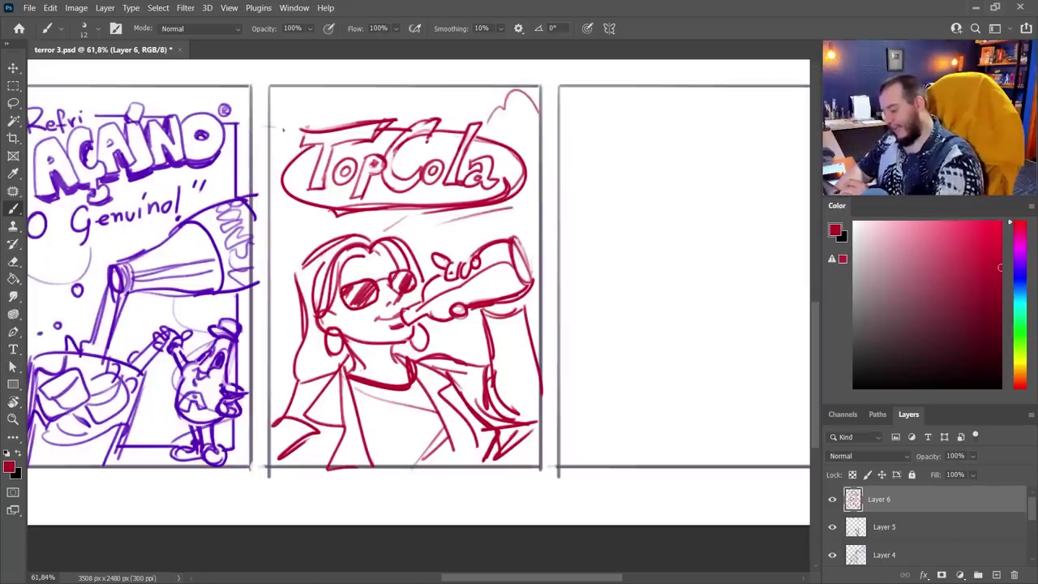
pyautogui.moveTo(284, 104); pyautogui.dragTo(363, 91)
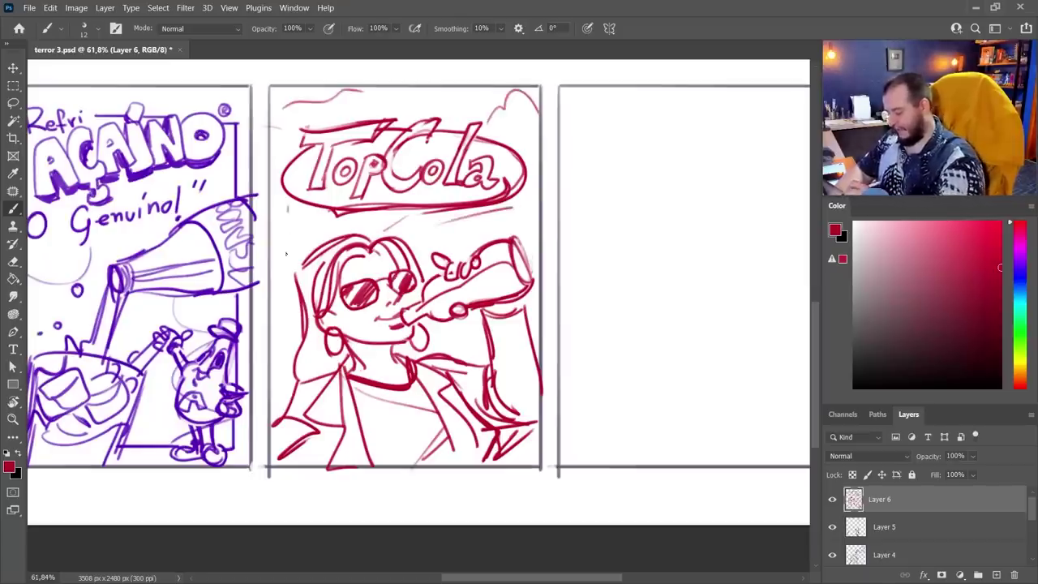
pyautogui.moveTo(511, 180); pyautogui.dragTo(322, 213)
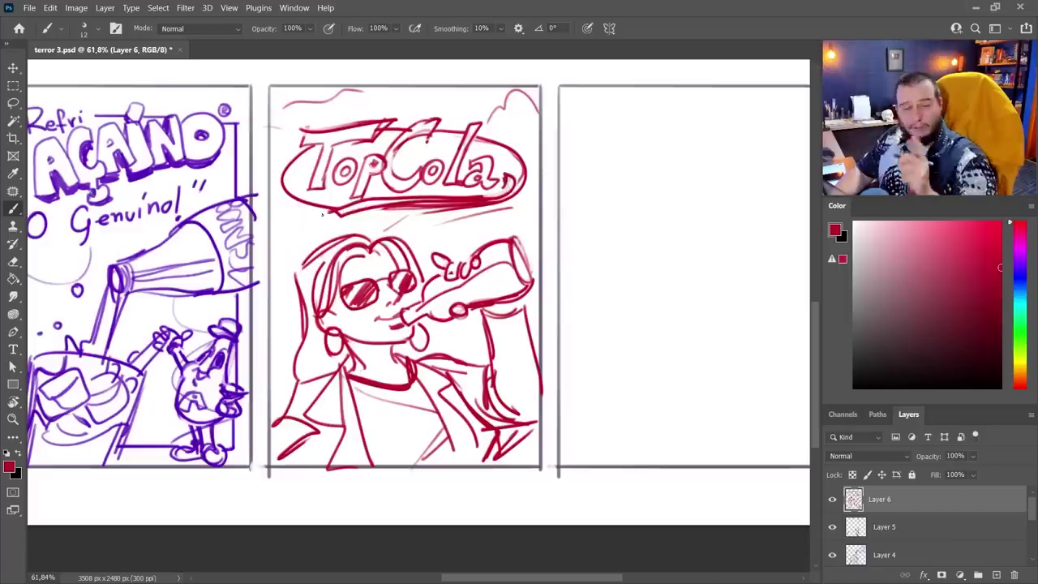
# Erase the cloud outlines and light streaks around the logo
pyautogui.press('e')
pyautogui.moveTo(365, 85); pyautogui.dragTo(289, 104)
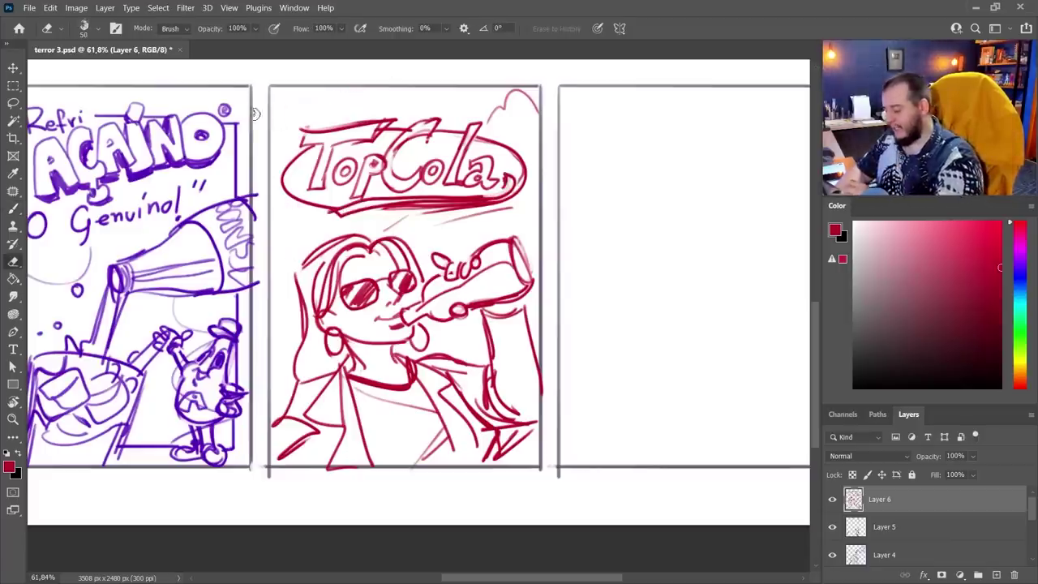
pyautogui.moveTo(534, 104)
pyautogui.mouseDown()
pyautogui.moveTo(517, 98)
pyautogui.moveTo(503, 113)
pyautogui.moveTo(527, 96)
pyautogui.moveTo(483, 97)
pyautogui.moveTo(278, 198)
pyautogui.moveTo(487, 219)
pyautogui.moveTo(556, 126)
pyautogui.mouseUp()
pyautogui.press('b')
# Select the TopCola logo, scale it to 87.83%, move it up within the panel and deselect it
pyautogui.press('l')
pyautogui.hotkey('ctrl', 't')
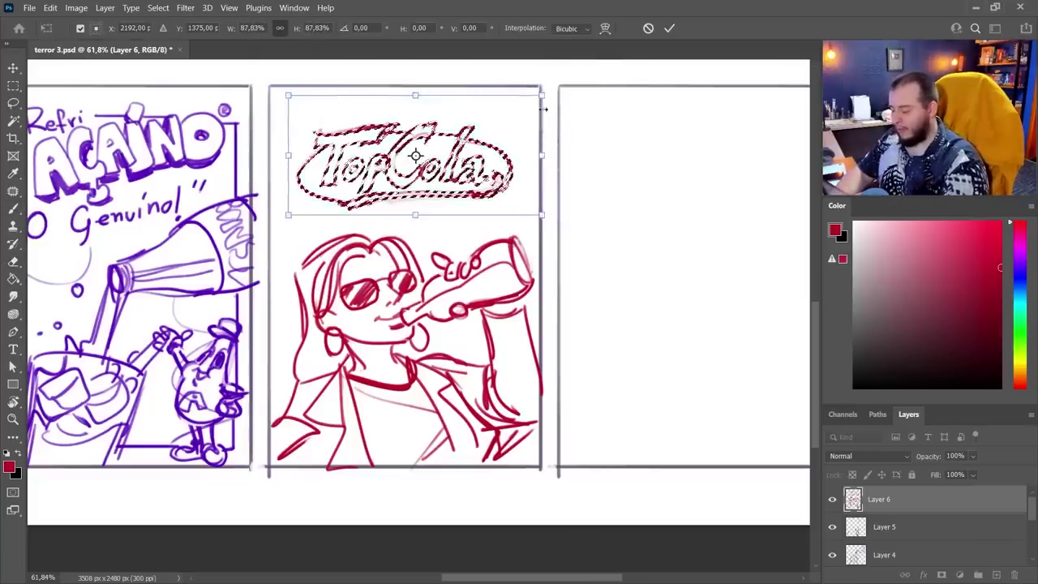
pyautogui.moveTo(556, 86); pyautogui.dragTo(526, 125)
pyautogui.press('Return')
pyautogui.hotkey('ctrl', 'd')
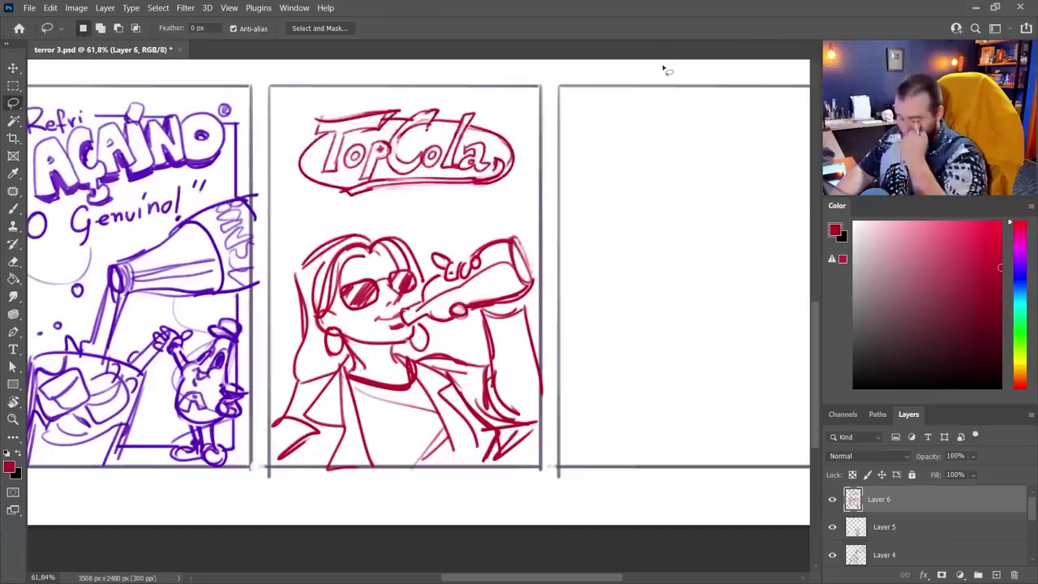
pyautogui.press('b')
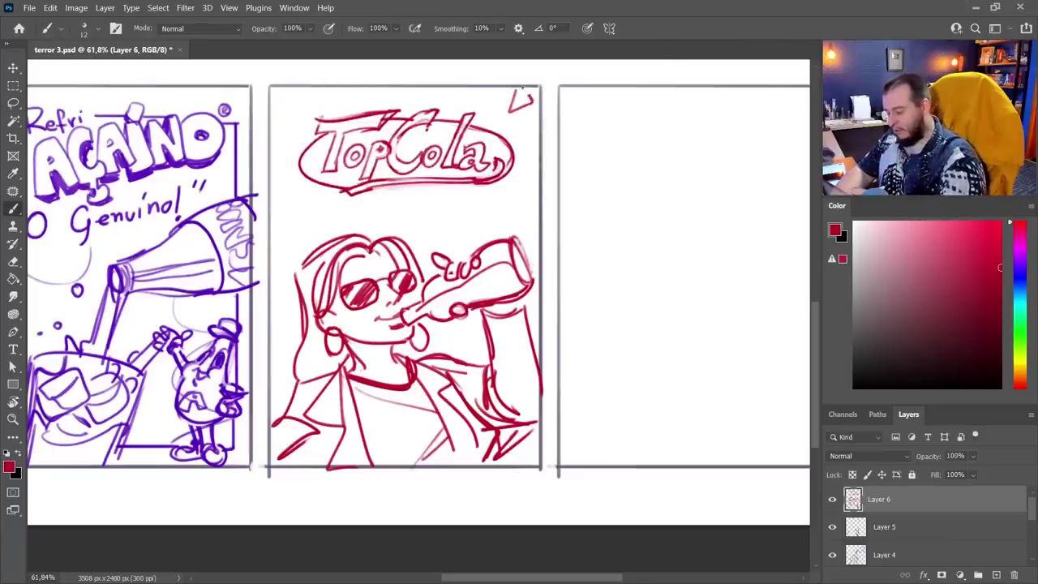
pyautogui.moveTo(301, 91); pyautogui.dragTo(320, 108)
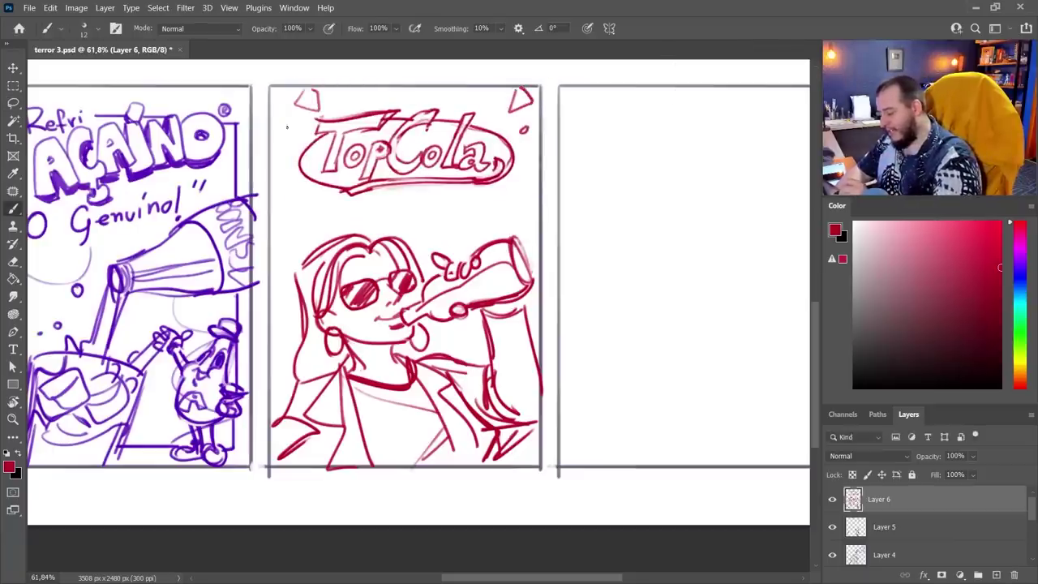
pyautogui.moveTo(274, 183); pyautogui.dragTo(276, 178)
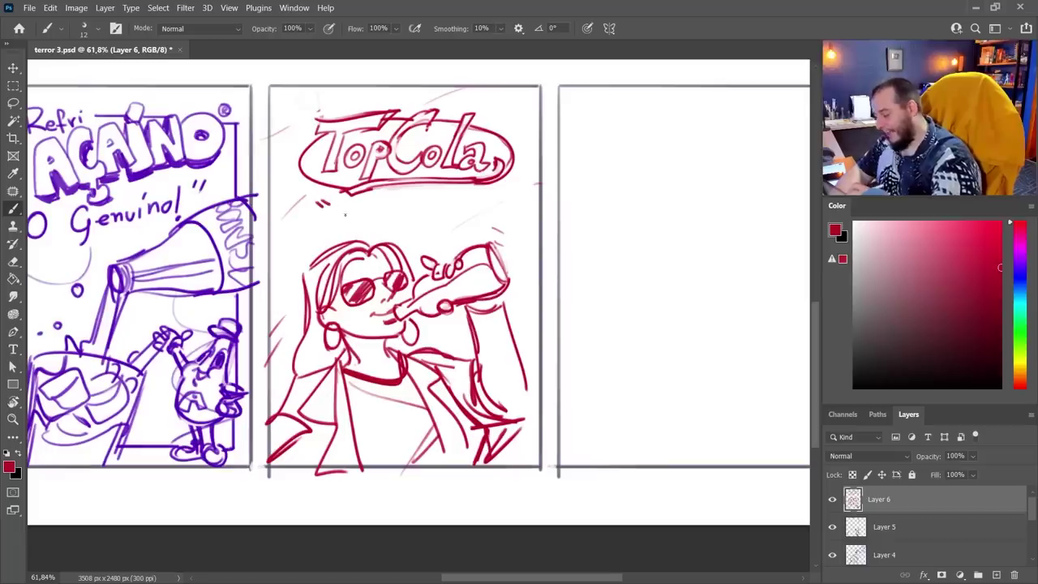
# Handwrite the slogan "Pra quem é top" in quotation marks between the logo and the figure
pyautogui.moveTo(345, 214); pyautogui.dragTo(506, 213)
pyautogui.moveTo(511, 193); pyautogui.dragTo(520, 203)
pyautogui.press('l')
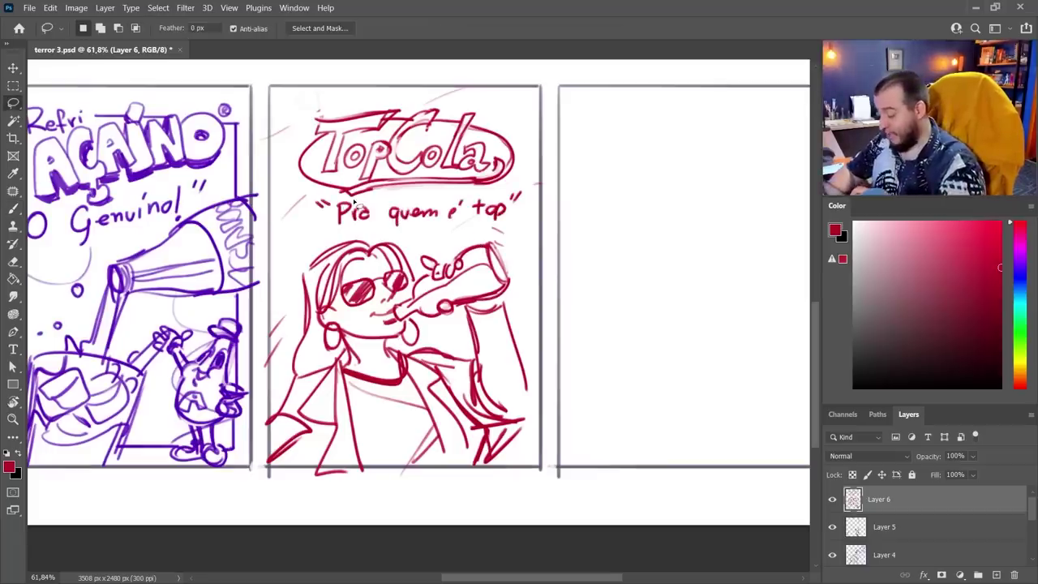
# Draw spiky burst shapes along the edges of the TopCola panel, behind the slogan and the figure
pyautogui.hscroll(-3, 469, 434)
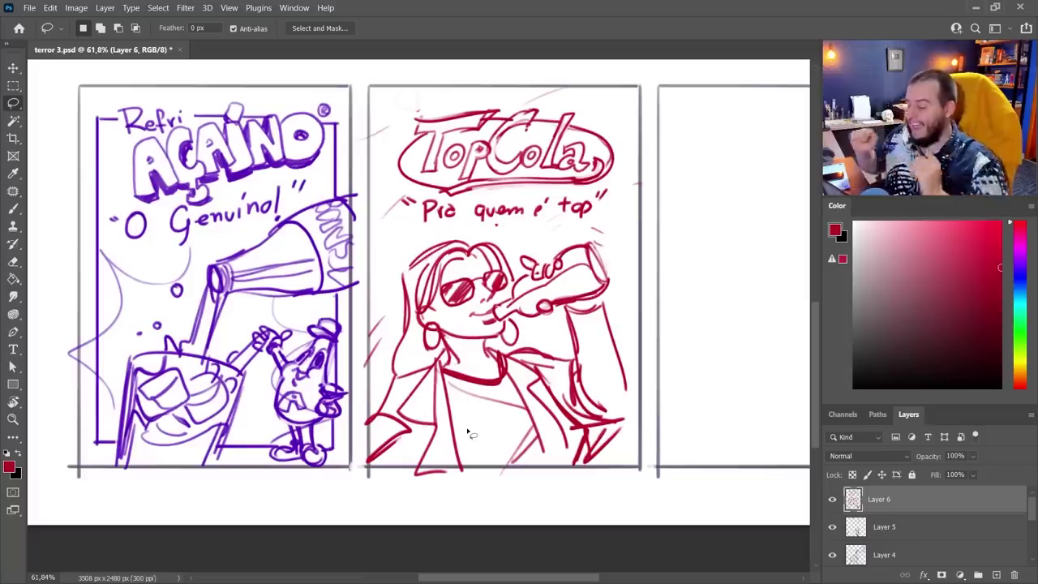
pyautogui.press('b')
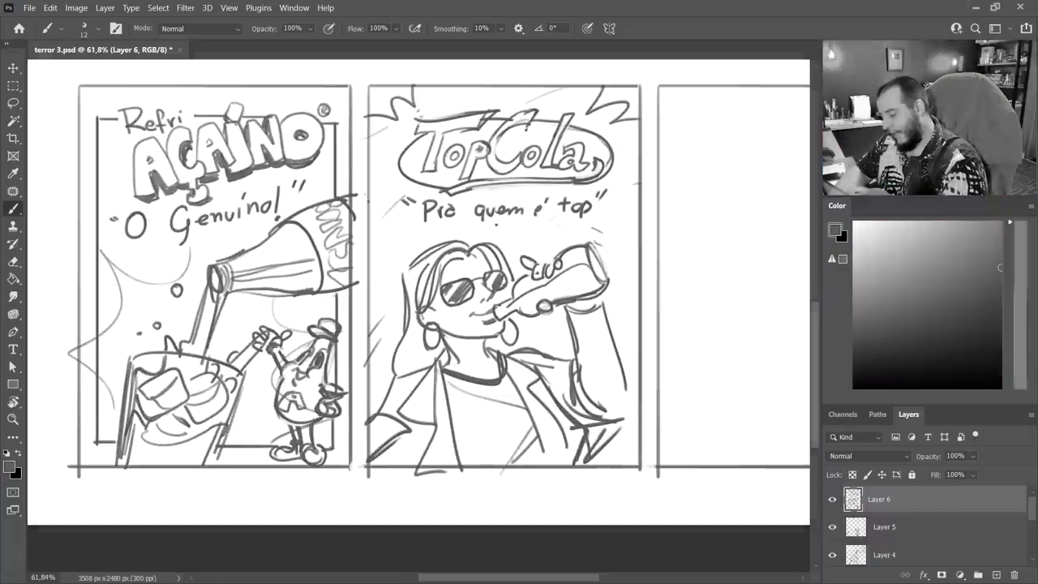
pyautogui.moveTo(383, 198); pyautogui.dragTo(365, 237)
pyautogui.moveTo(622, 199); pyautogui.dragTo(645, 243)
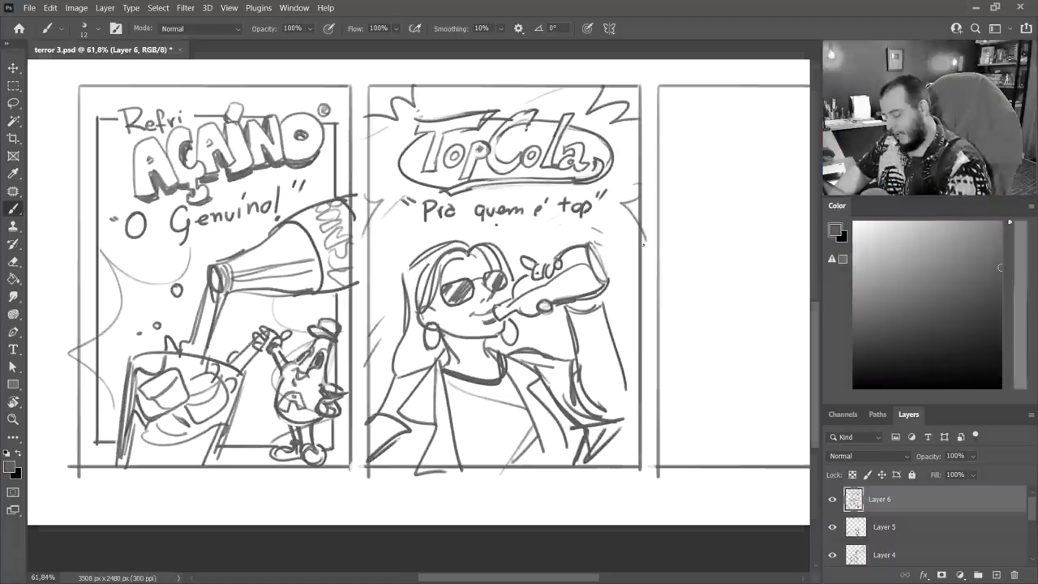
pyautogui.moveTo(382, 255); pyautogui.dragTo(373, 268)
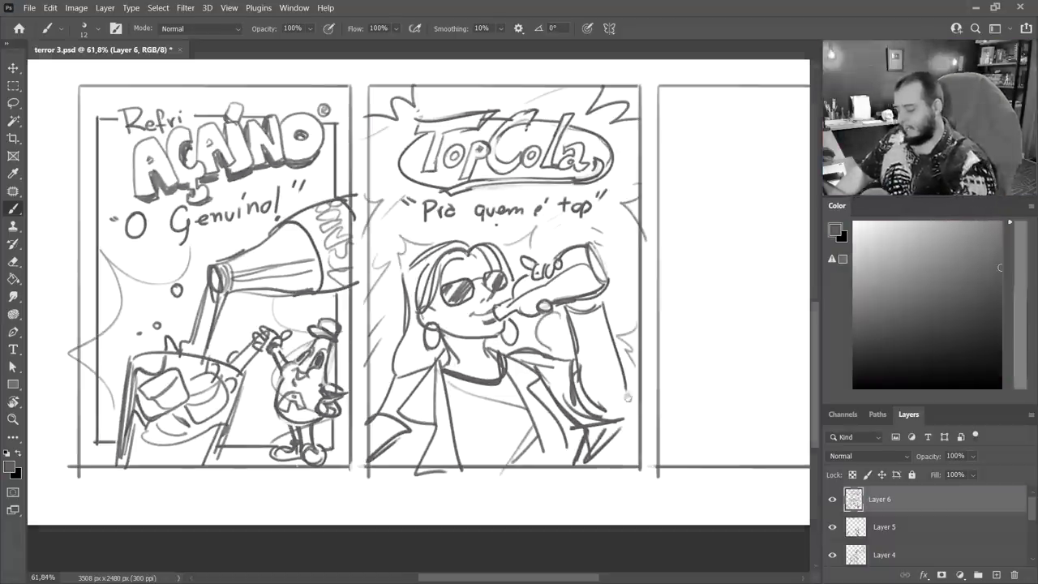